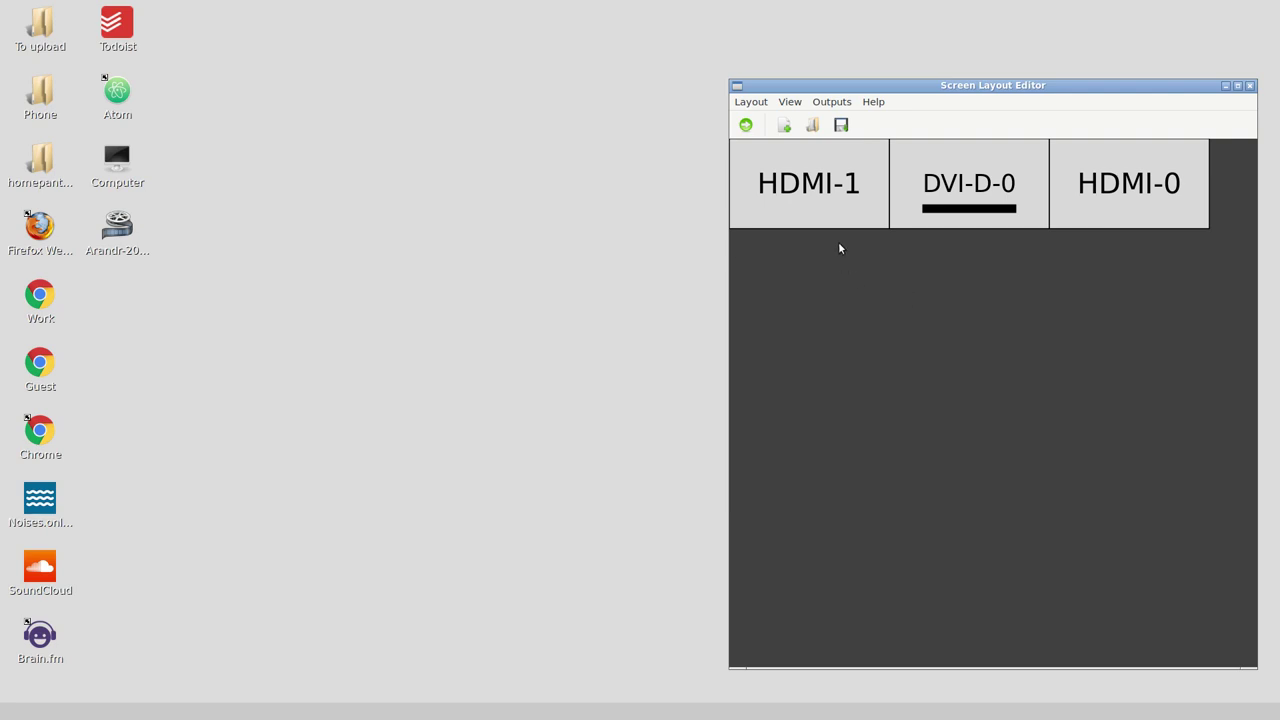
# - Examine the list of outputs and the active, primary, resolution and orientation options for HDMI-0 and HDMI-1
pyautogui.click(842, 102)
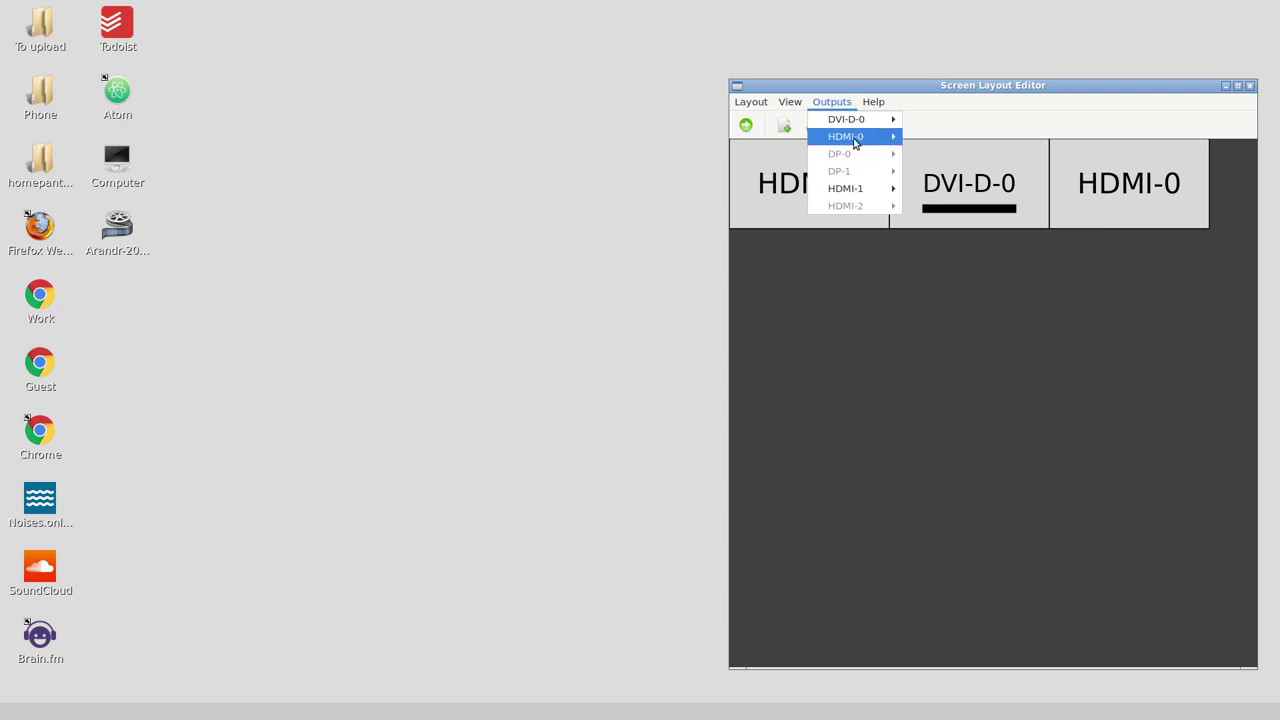
pyautogui.moveTo(853, 140)
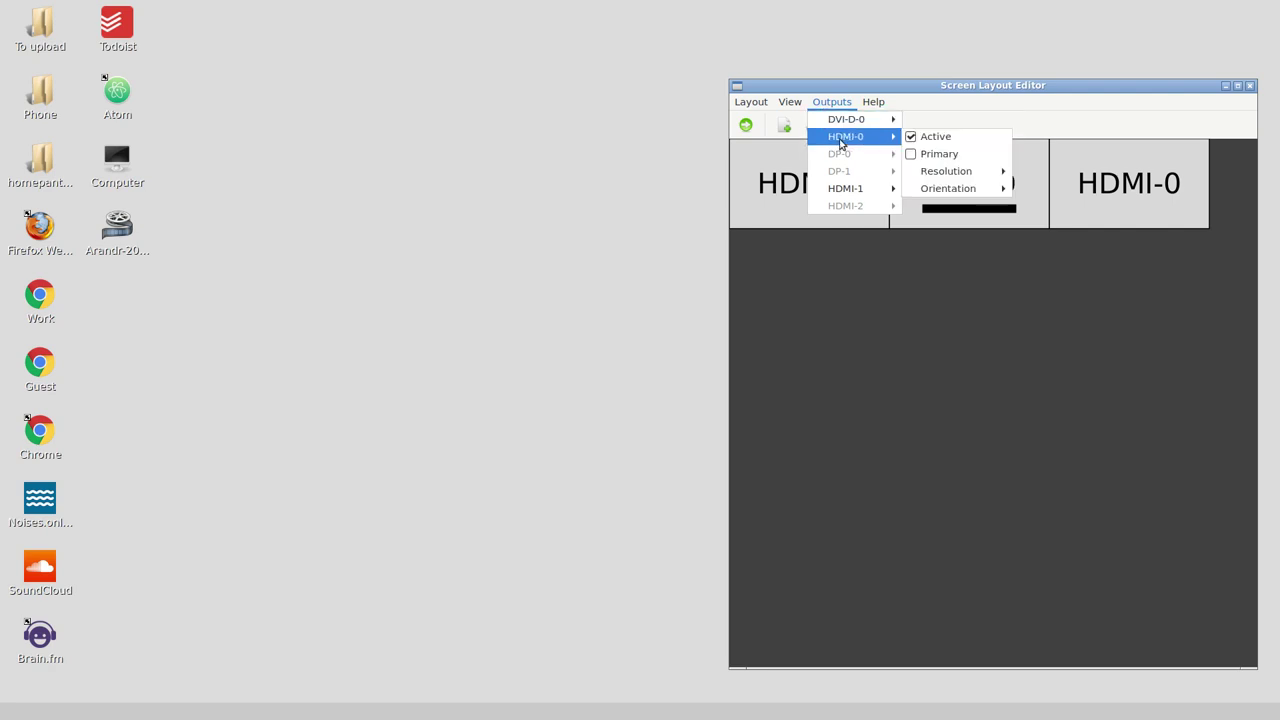
pyautogui.moveTo(842, 195)
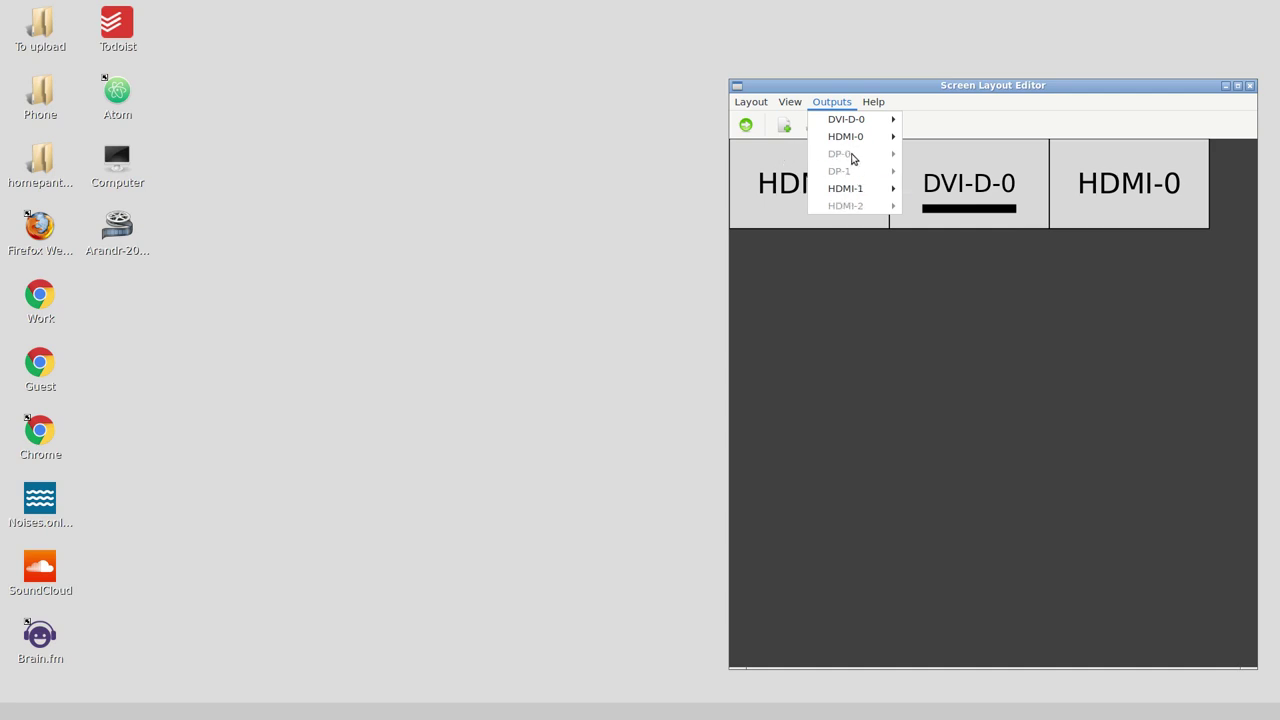
pyautogui.click(840, 275)
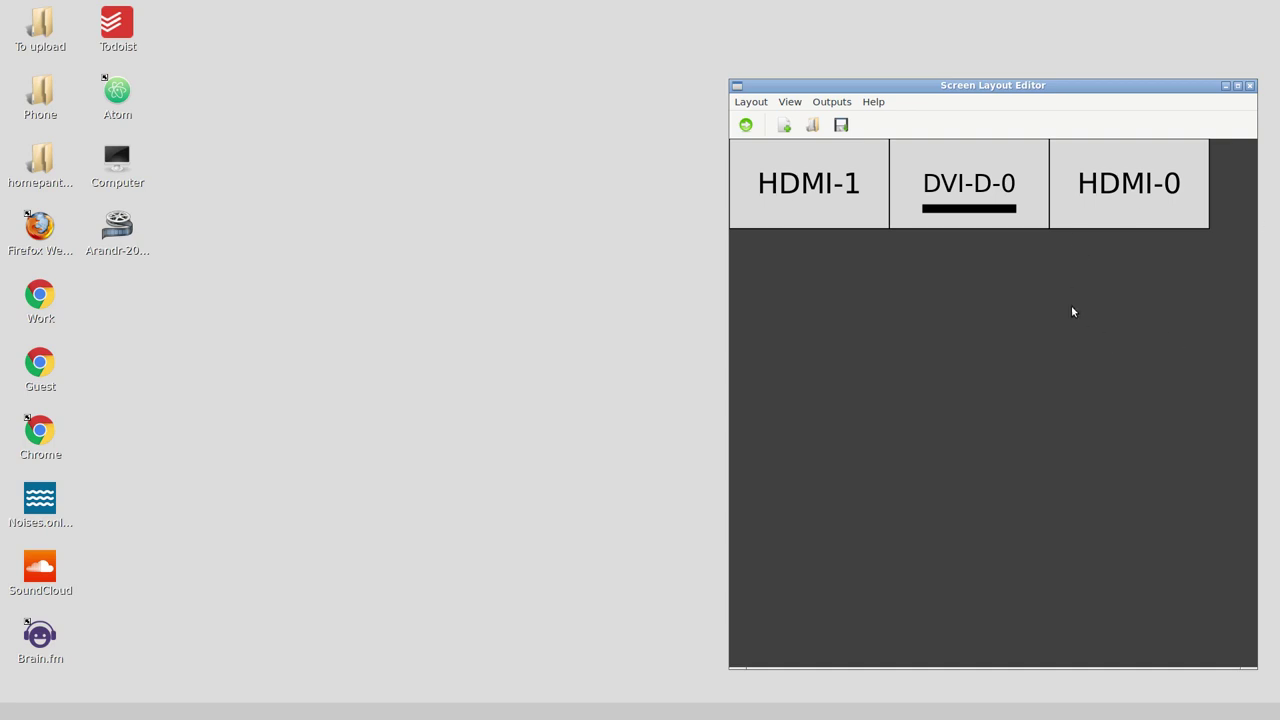
pyautogui.rightClick(864, 174)
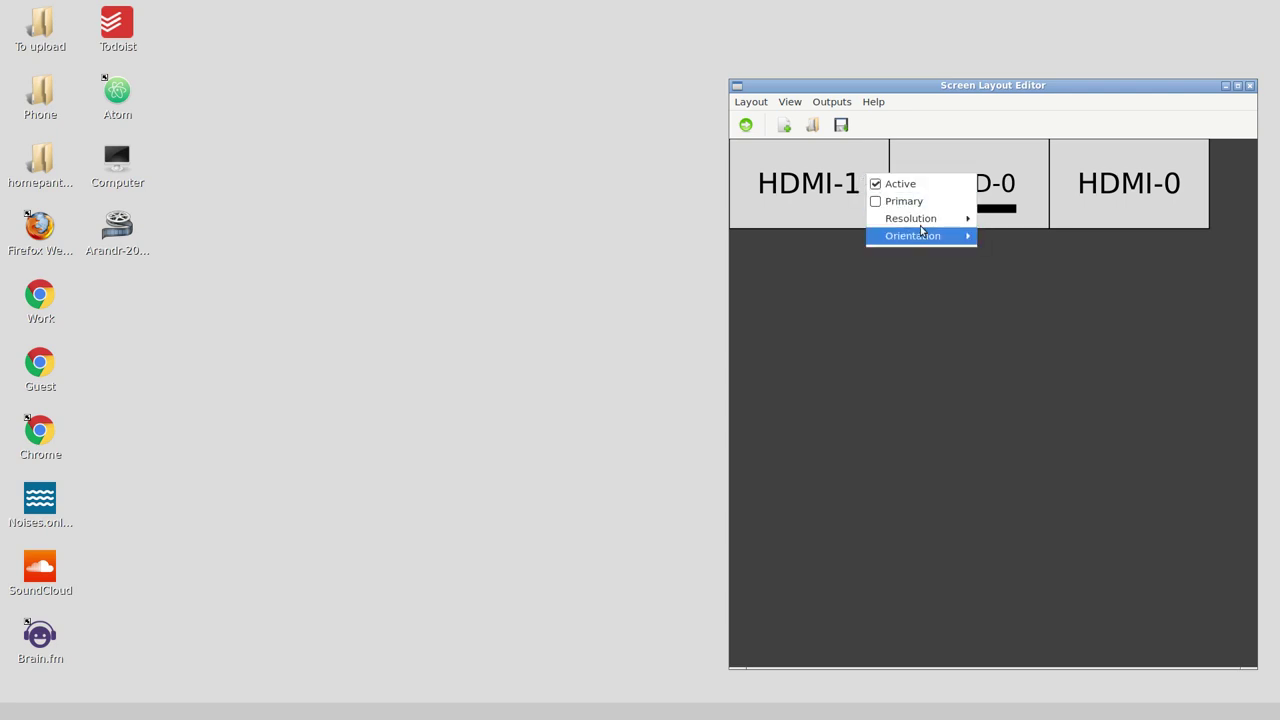
pyautogui.moveTo(925, 222)
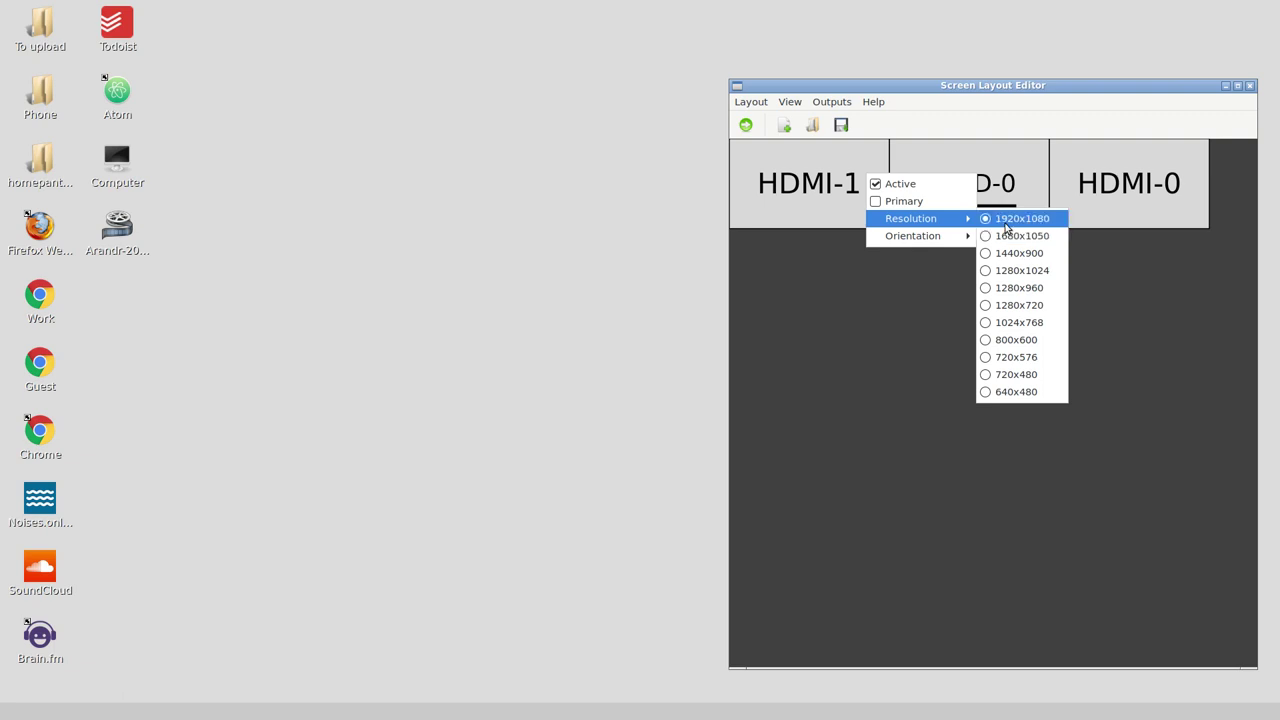
pyautogui.click(880, 329)
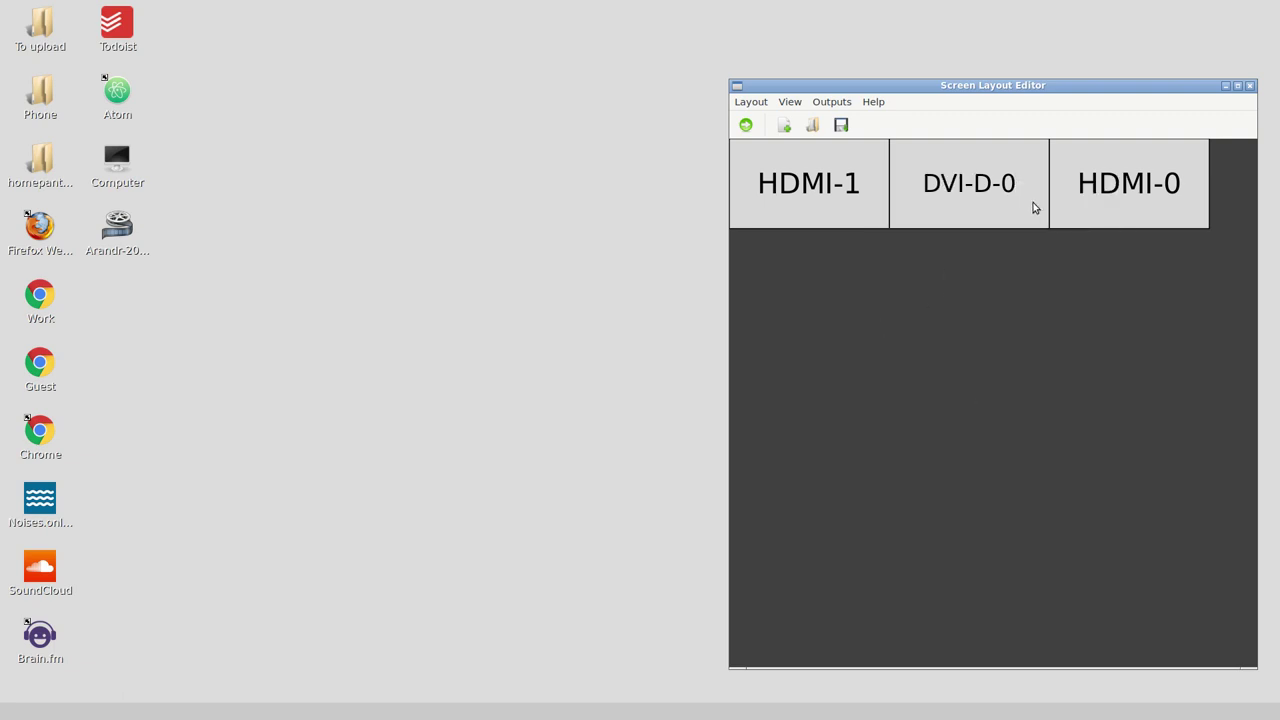
pyautogui.rightClick(826, 194)
pyautogui.click(806, 398)
# - Switch to Chrome, enlarge the photo of the three-monitor desk to examine its arrangement, and close the photo
pyautogui.hotkey('alt', 'Tab')
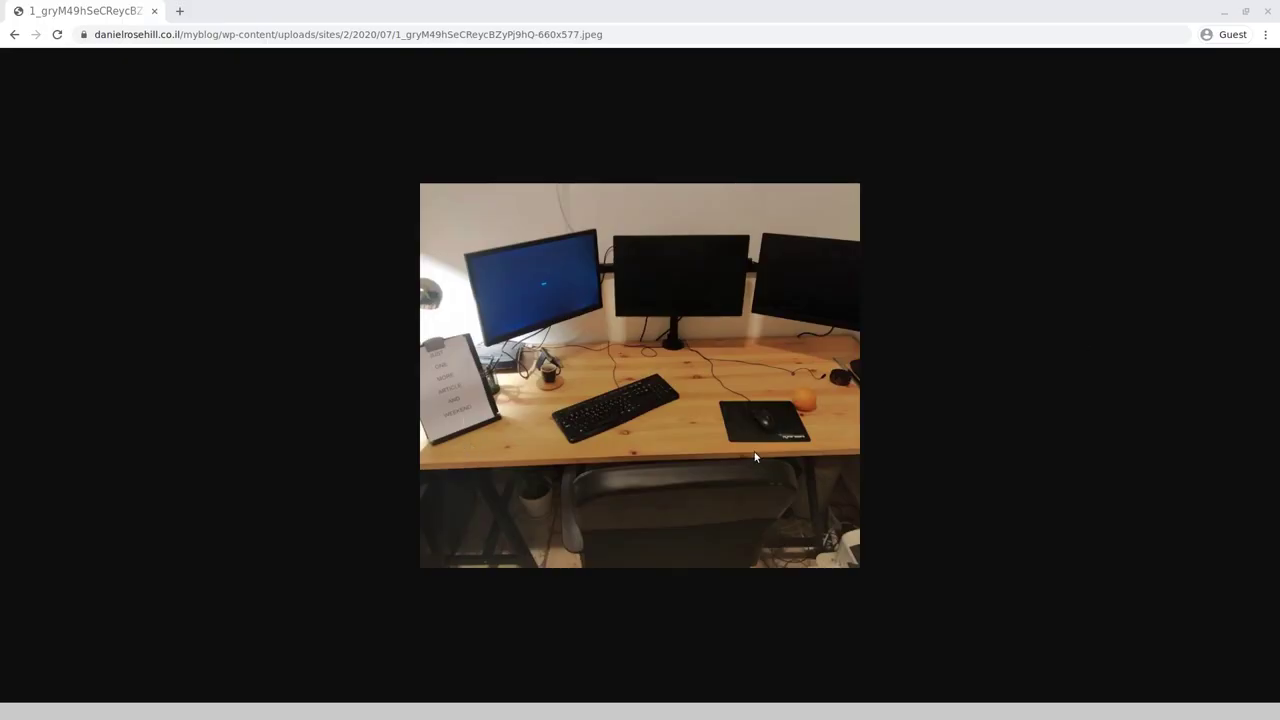
pyautogui.hotkey('ctrl', '+')
pyautogui.hotkey('ctrl', '+')
pyautogui.hotkey('ctrl', '+')
pyautogui.hotkey('ctrl', '+')
pyautogui.hotkey('ctrl', '+')
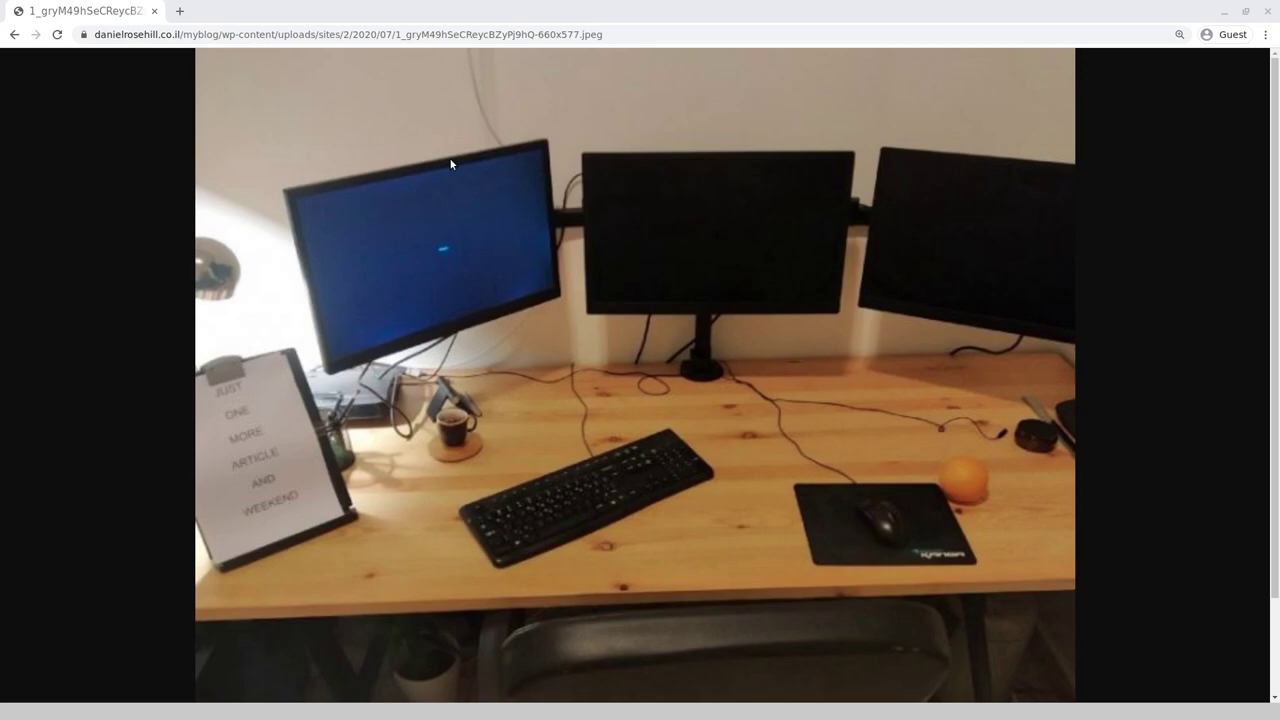
pyautogui.click(154, 11)
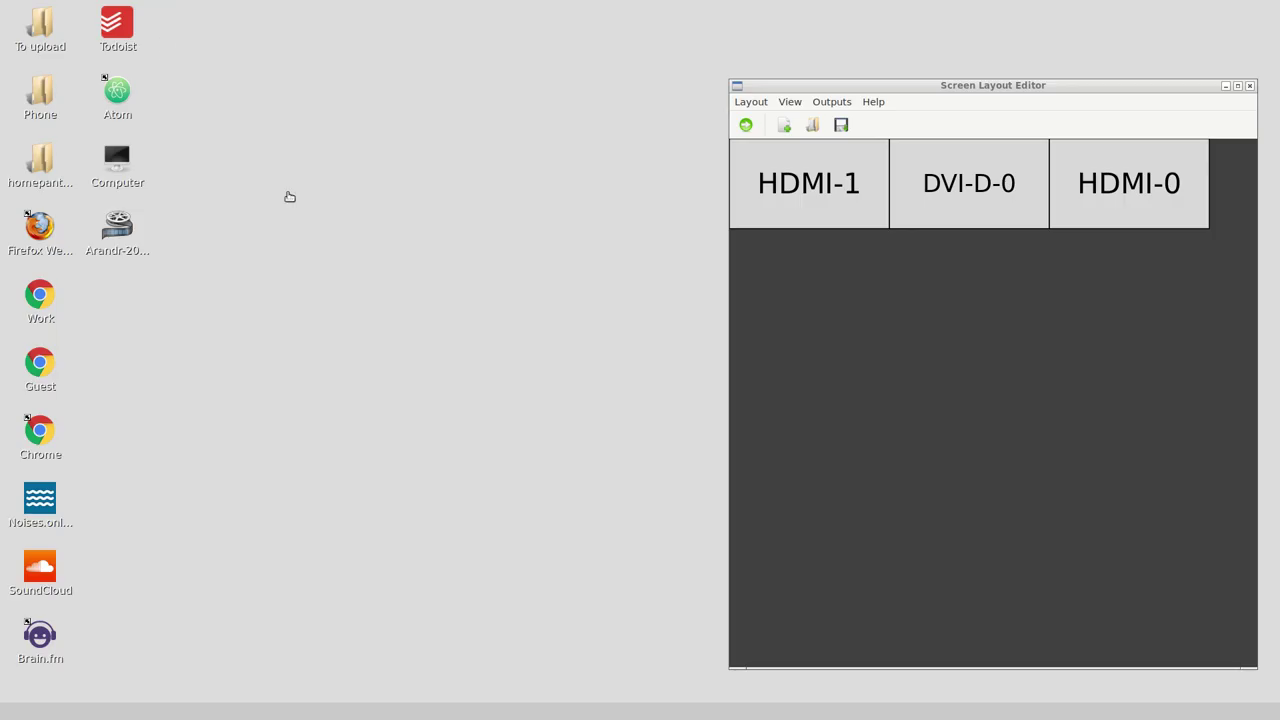
# - Rotate the HDMI-1 display by setting its orientation to left
pyautogui.moveTo(938, 94); pyautogui.dragTo(870, 87)
pyautogui.rightClick(762, 172)
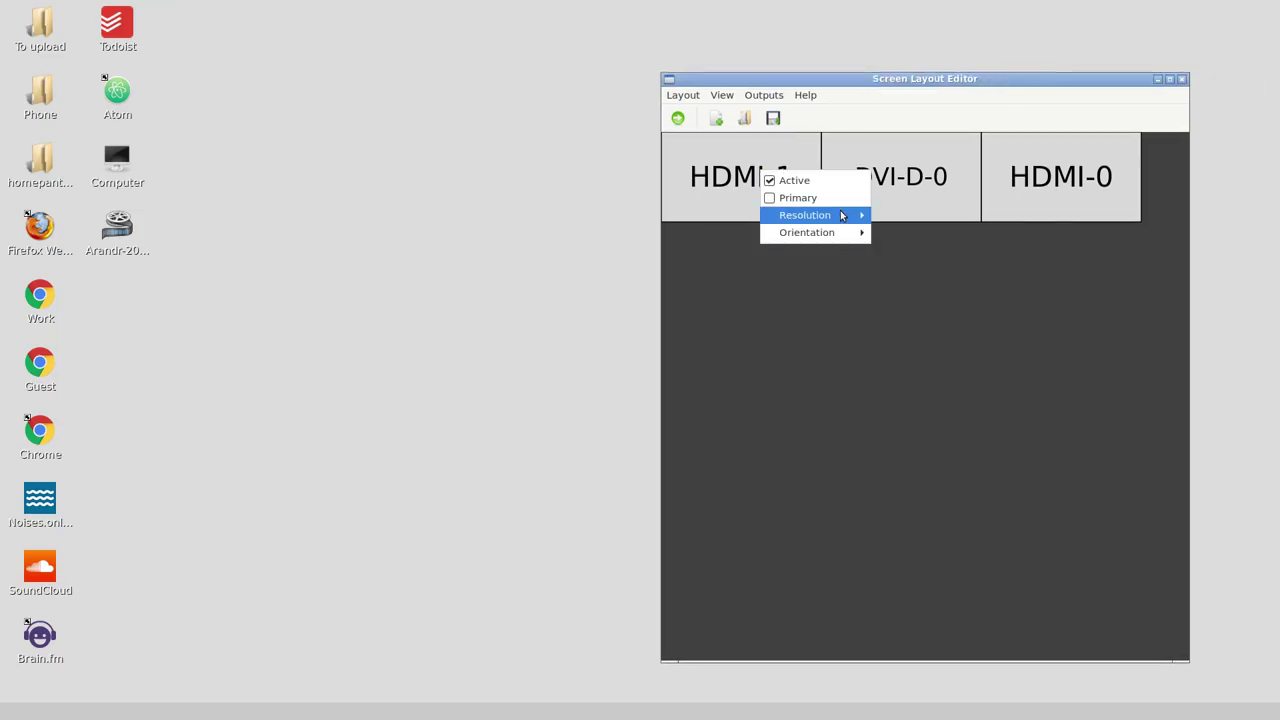
pyautogui.moveTo(840, 215)
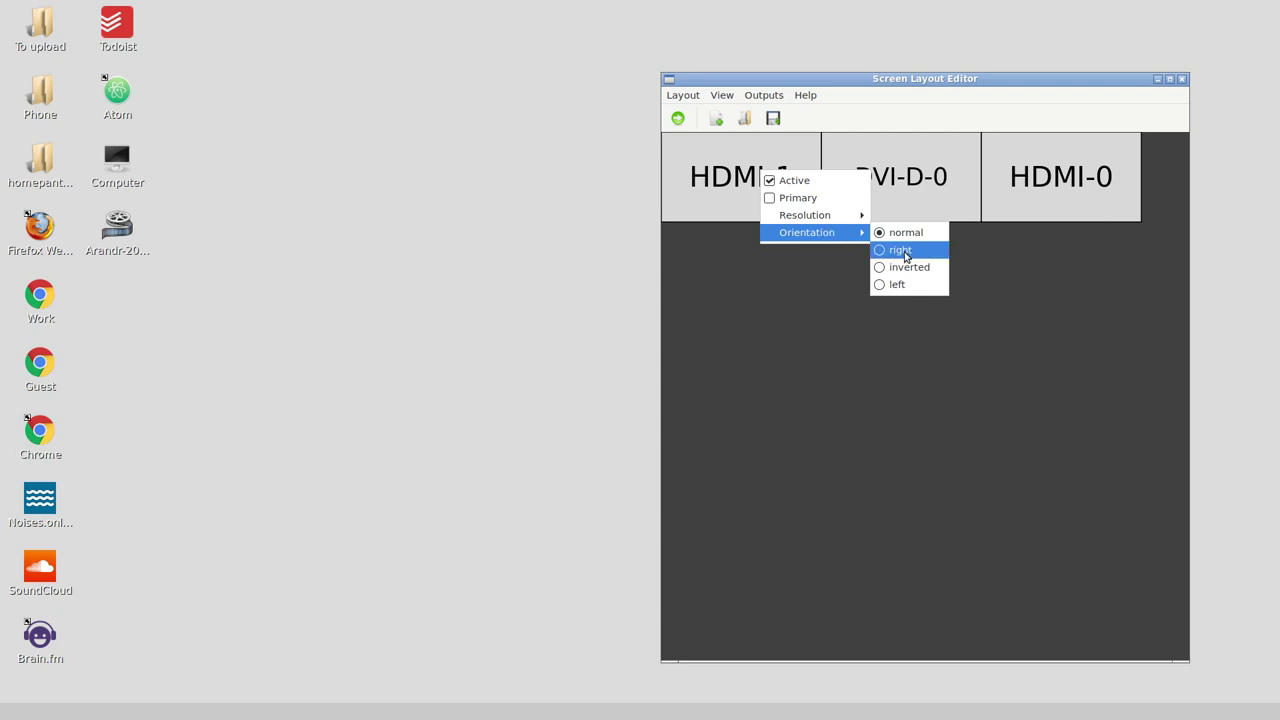
pyautogui.click(913, 284)
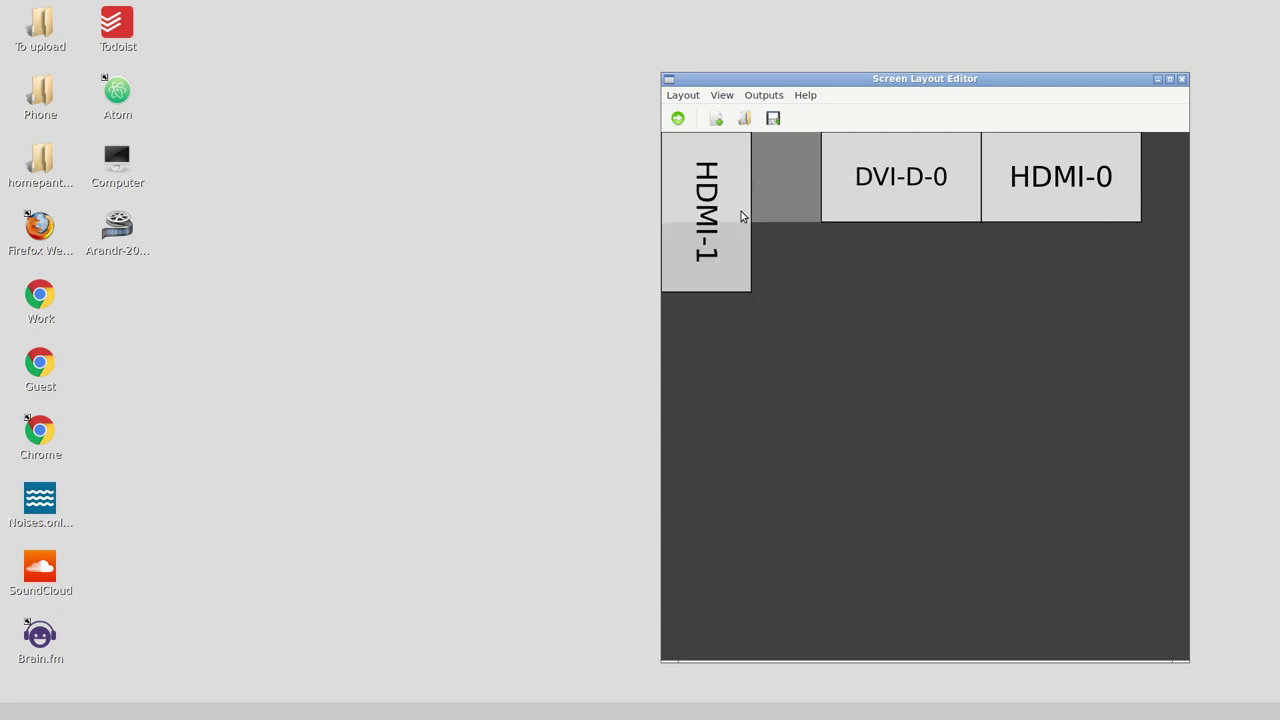
# - Change the HDMI-1 display's orientation to right
pyautogui.rightClick(723, 193)
pyautogui.moveTo(735, 243)
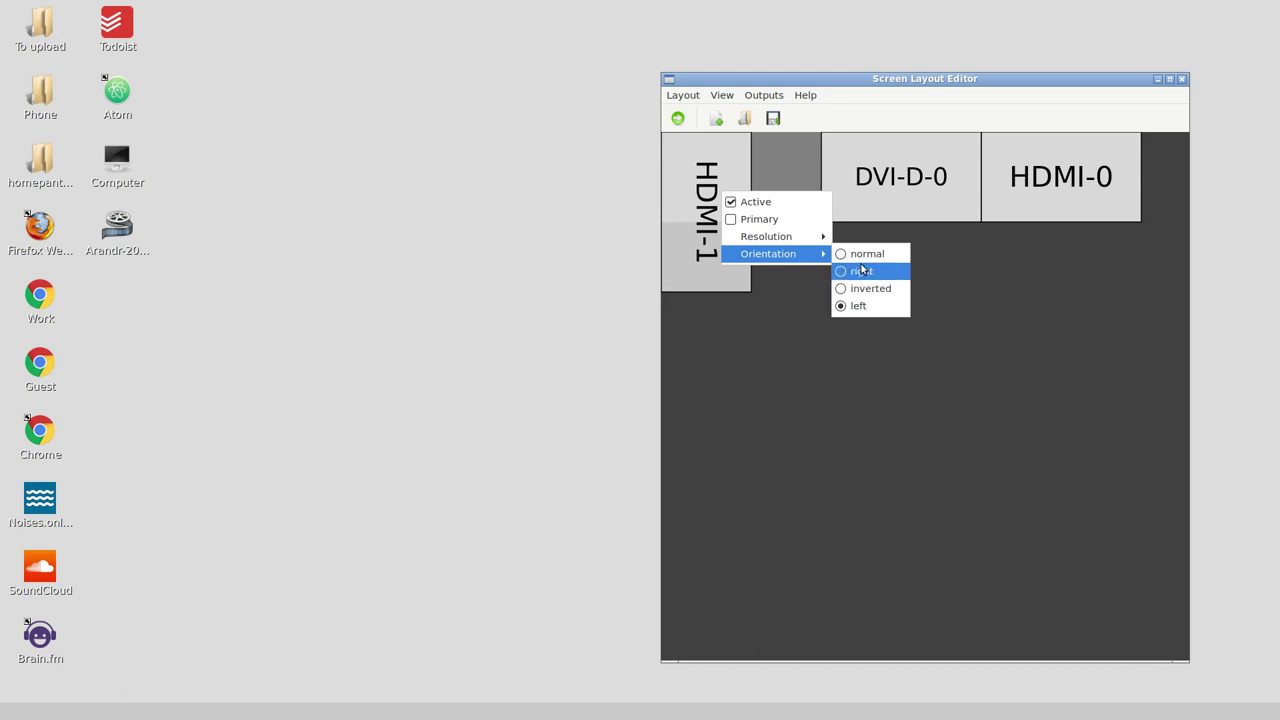
pyautogui.click(857, 273)
# - Return the HDMI-1 display to normal orientation
pyautogui.rightClick(720, 226)
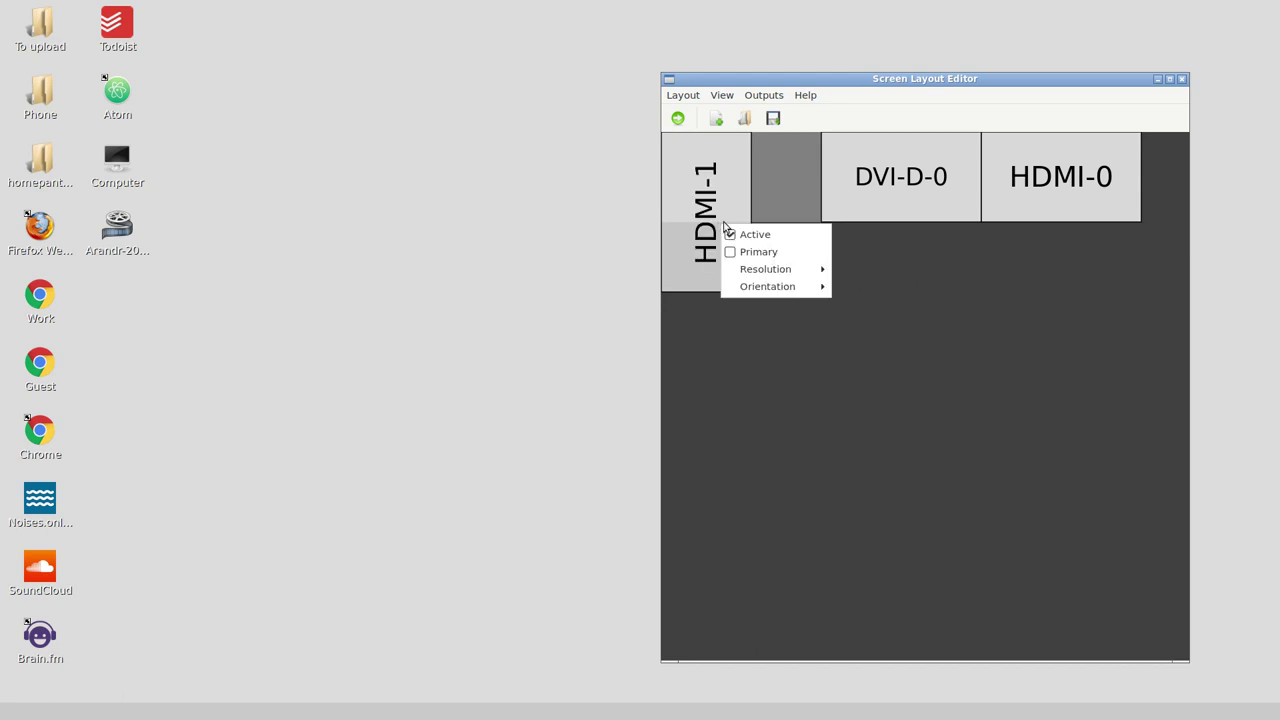
pyautogui.moveTo(783, 272)
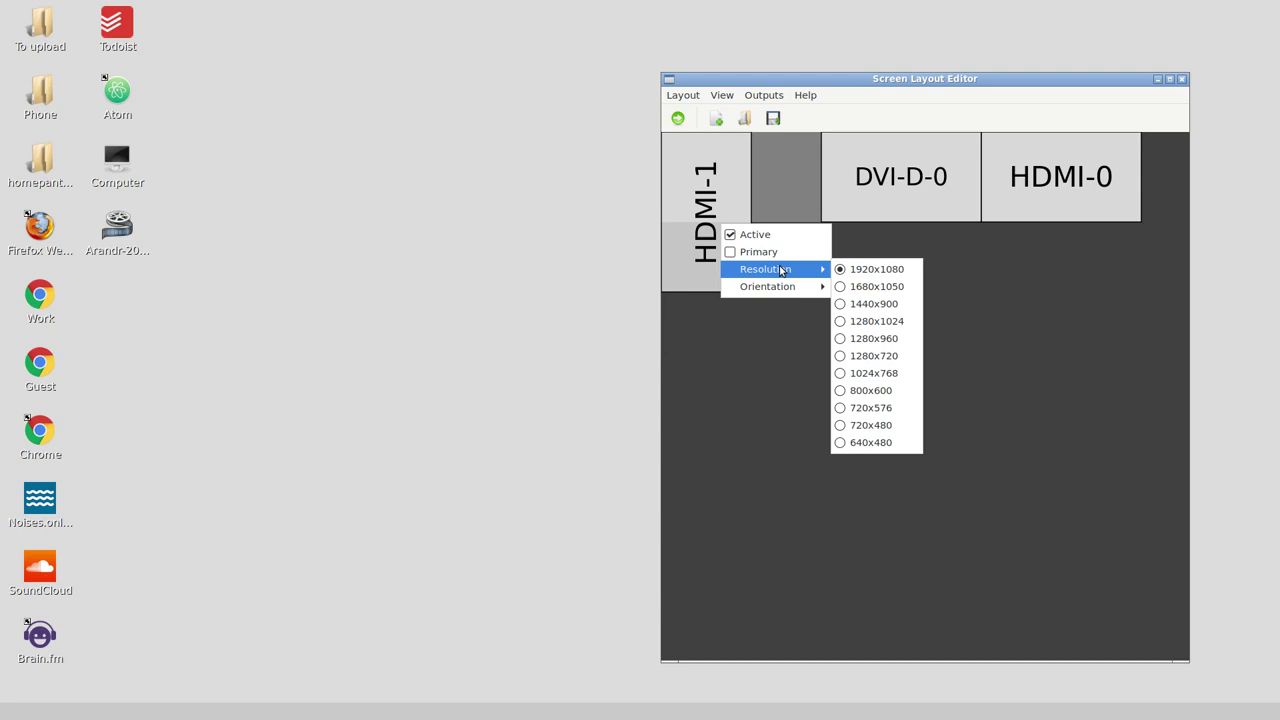
pyautogui.click(855, 287)
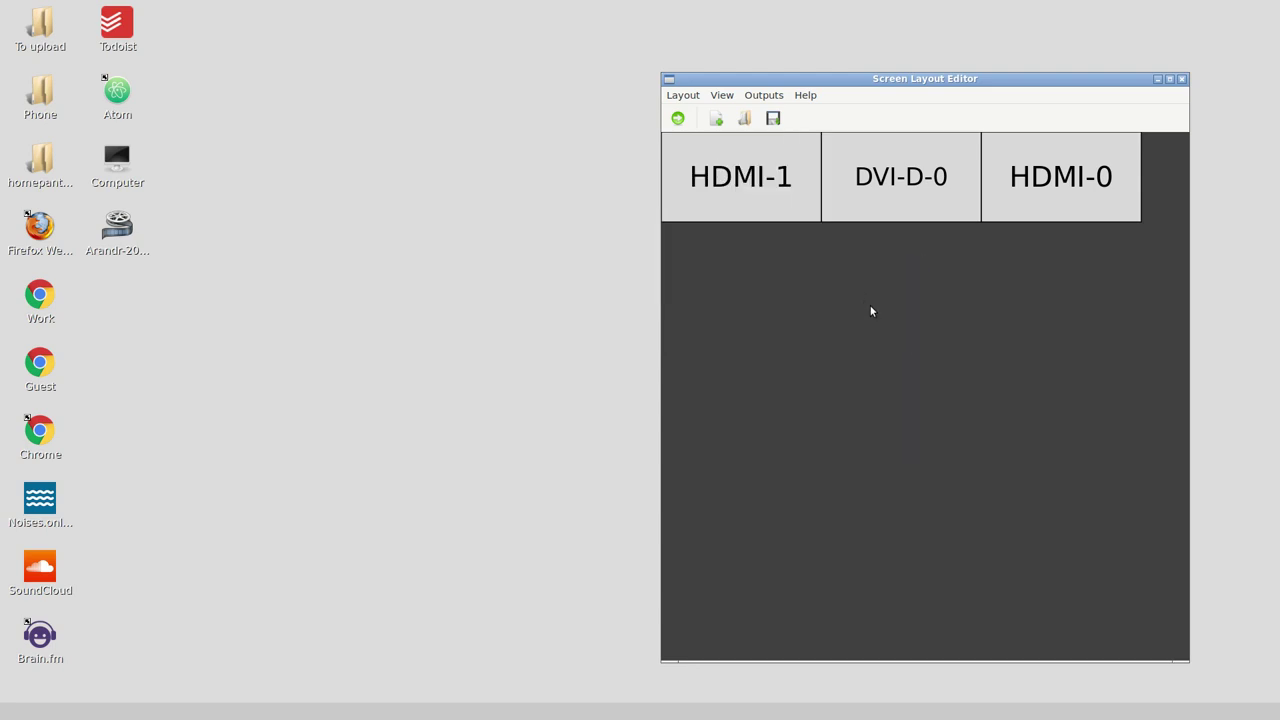
# - Look at the layout's view scale choices and the DVI-D-0 display's options
pyautogui.click(731, 95)
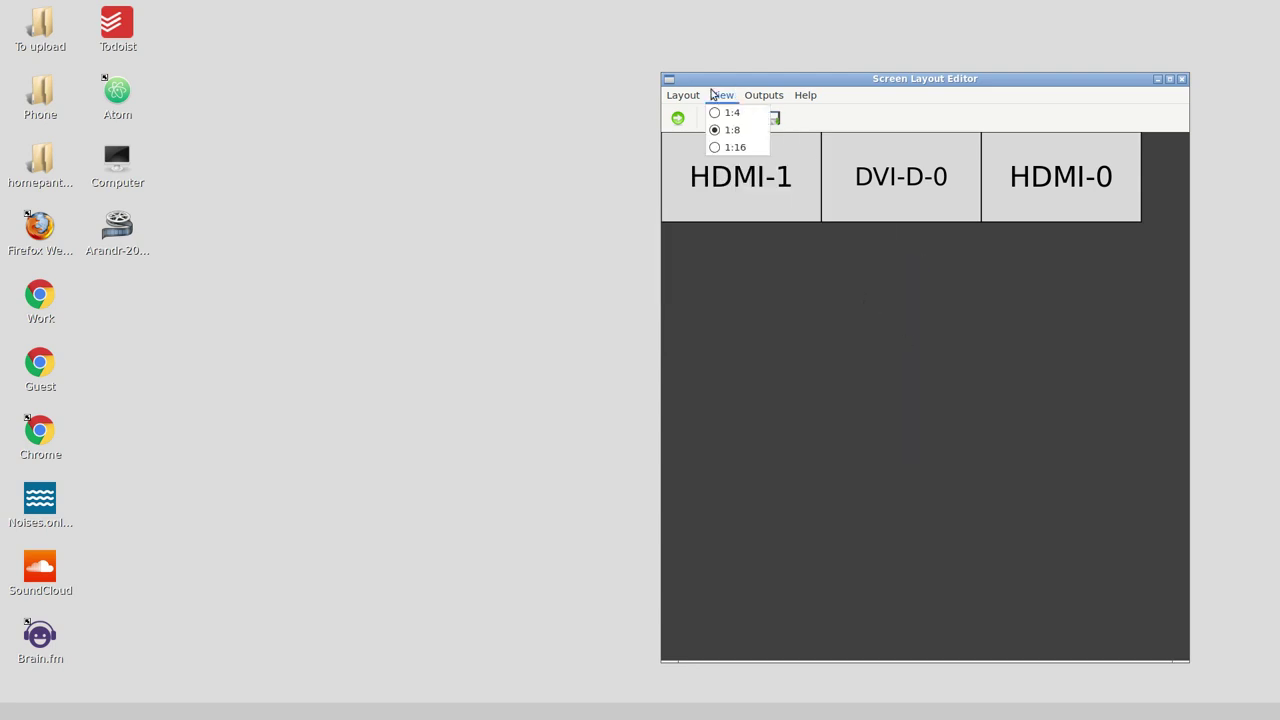
pyautogui.moveTo(748, 108)
pyautogui.click(857, 321)
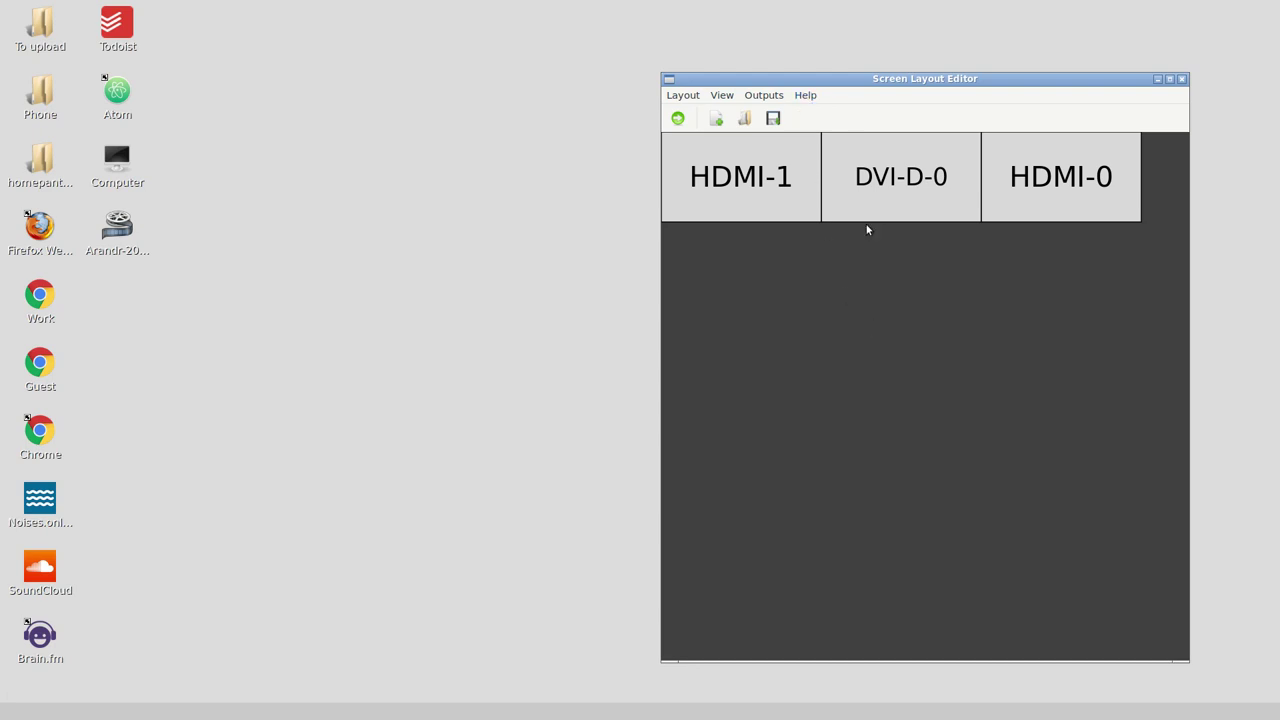
pyautogui.rightClick(879, 195)
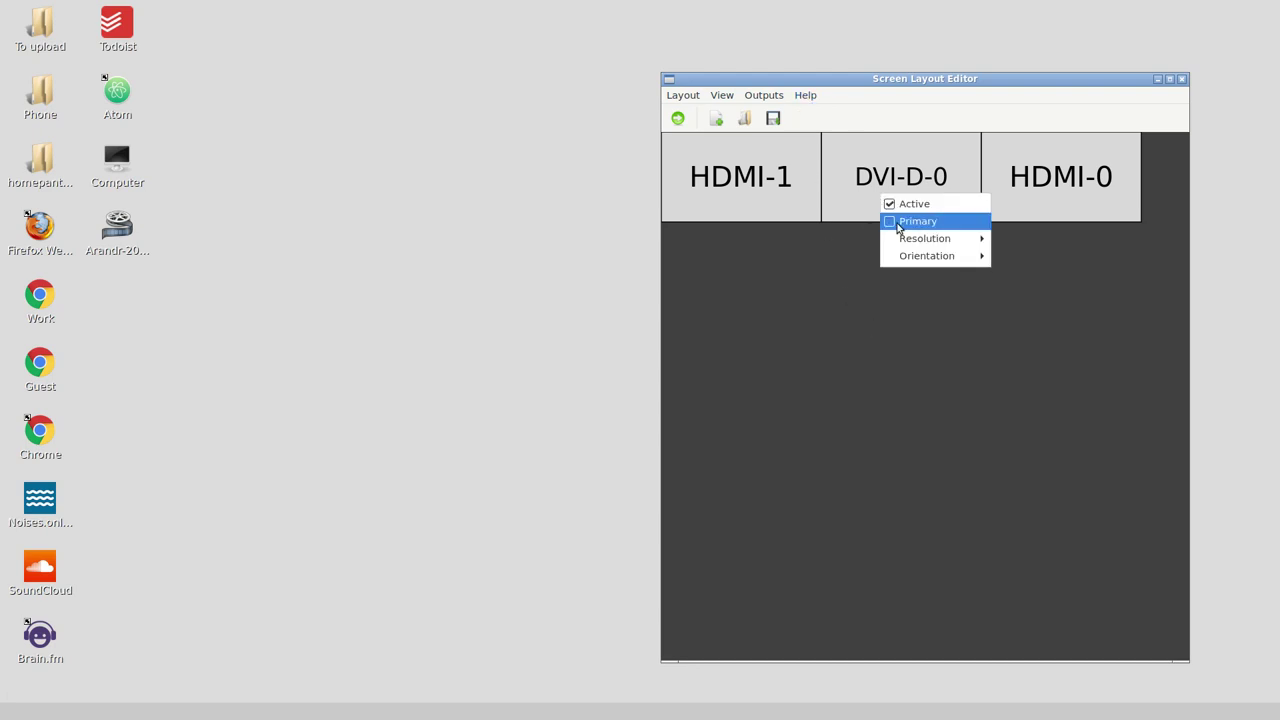
pyautogui.click(826, 308)
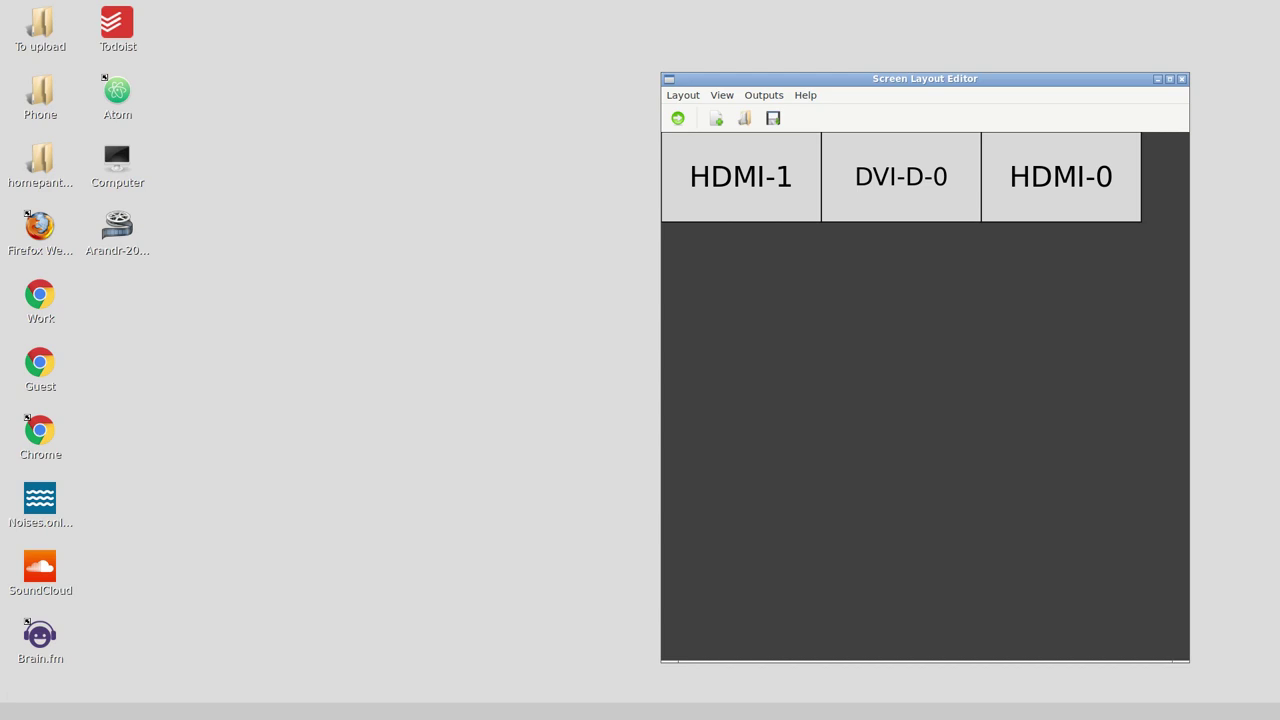
# - Save the three-display layout to the desktop as 3screens.sh
pyautogui.click(684, 98)
pyautogui.click(685, 100)
pyautogui.click(686, 102)
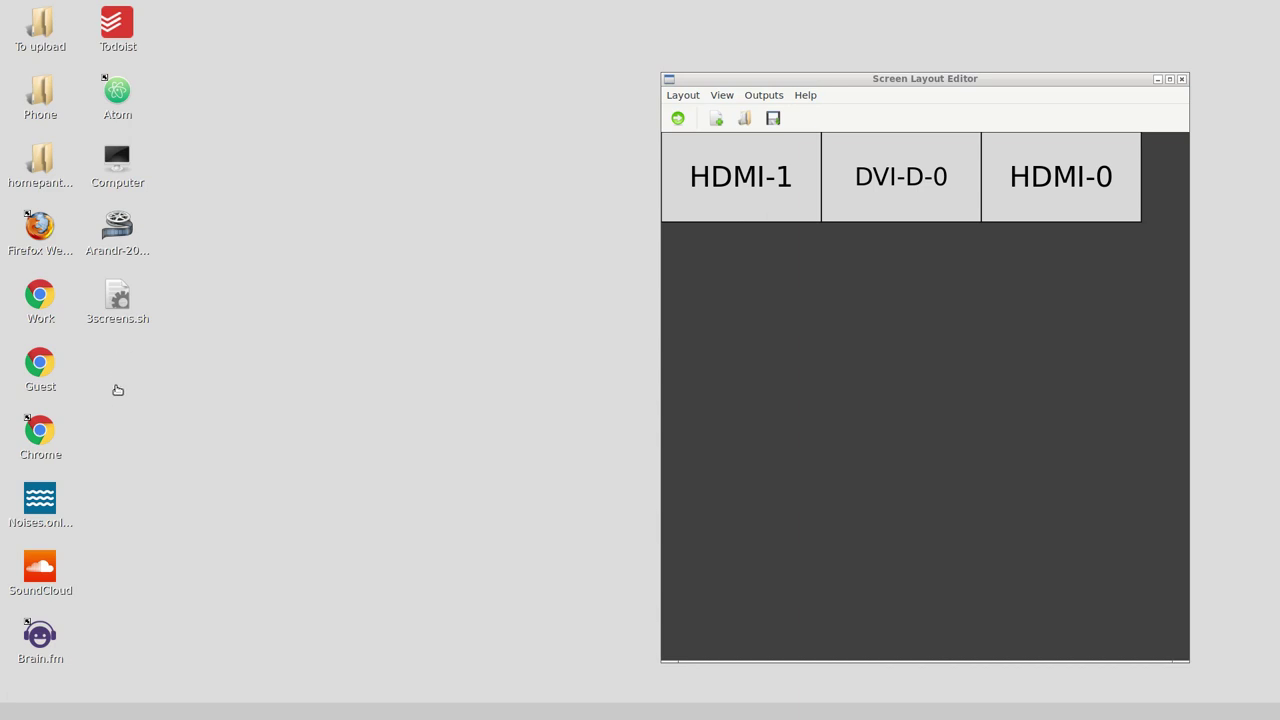
# - Open the 3screens.sh script from the desktop in KWrite
pyautogui.rightClick(131, 319)
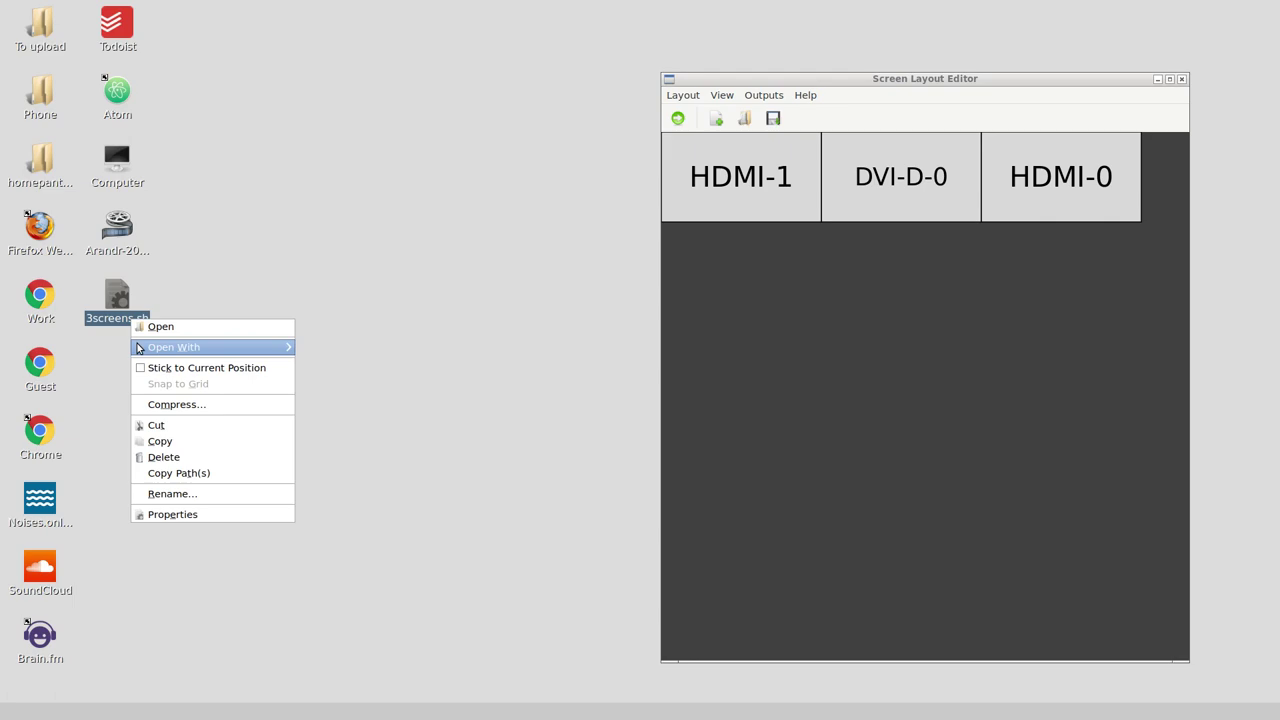
pyautogui.moveTo(138, 347)
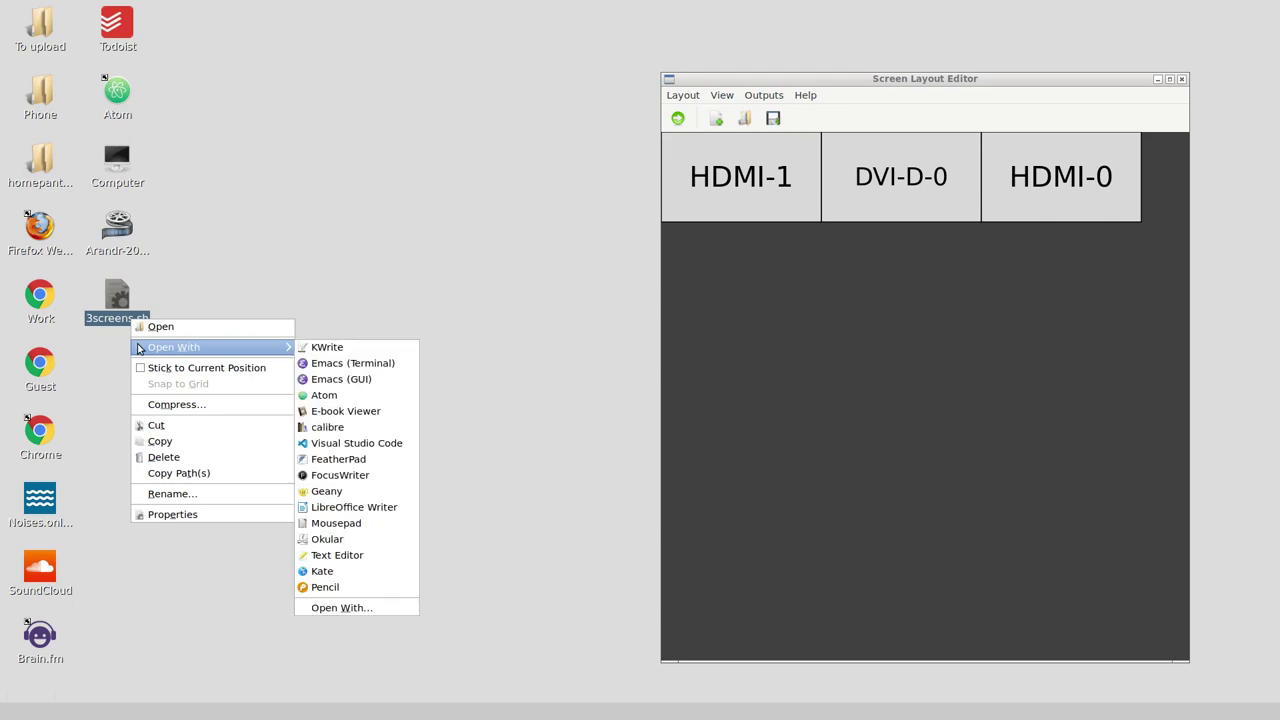
pyautogui.click(390, 350)
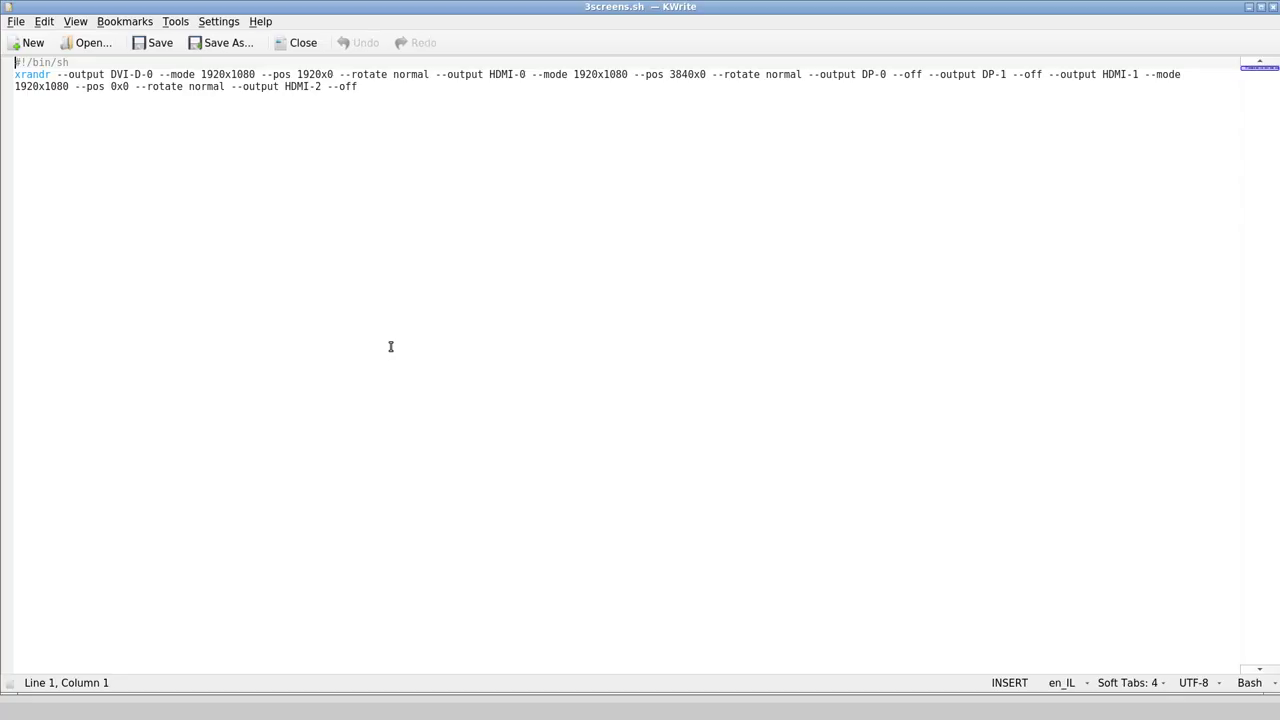
# - Restore the maximized script window, shrink it and place it beside the Screen Layout Editor window
pyautogui.click(1259, 8)
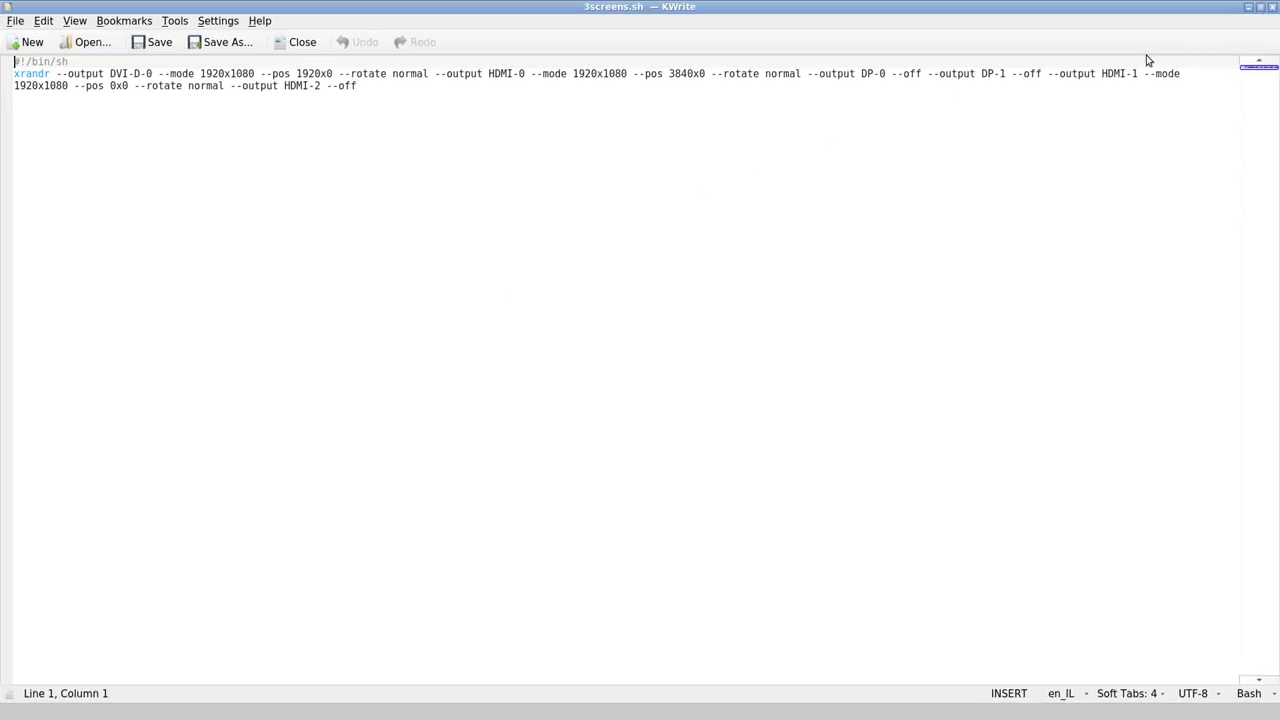
pyautogui.click(1261, 7)
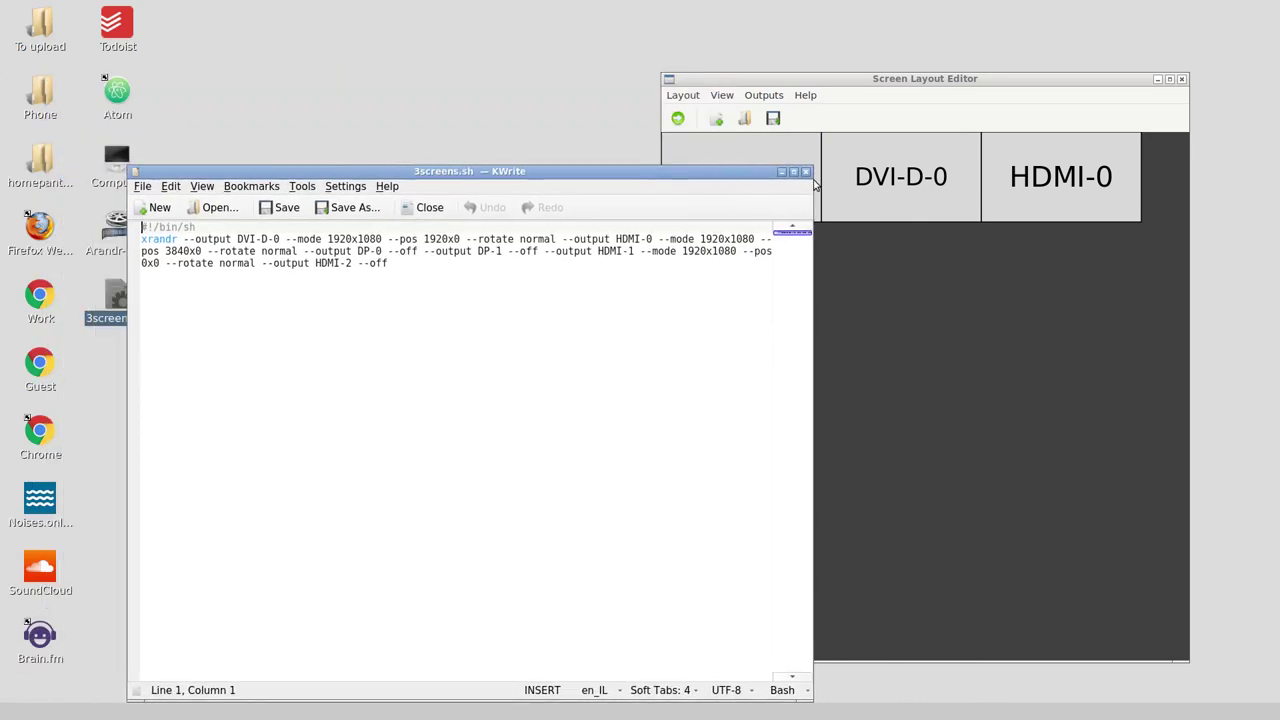
pyautogui.moveTo(812, 166); pyautogui.dragTo(597, 209)
pyautogui.moveTo(441, 216); pyautogui.dragTo(499, 78)
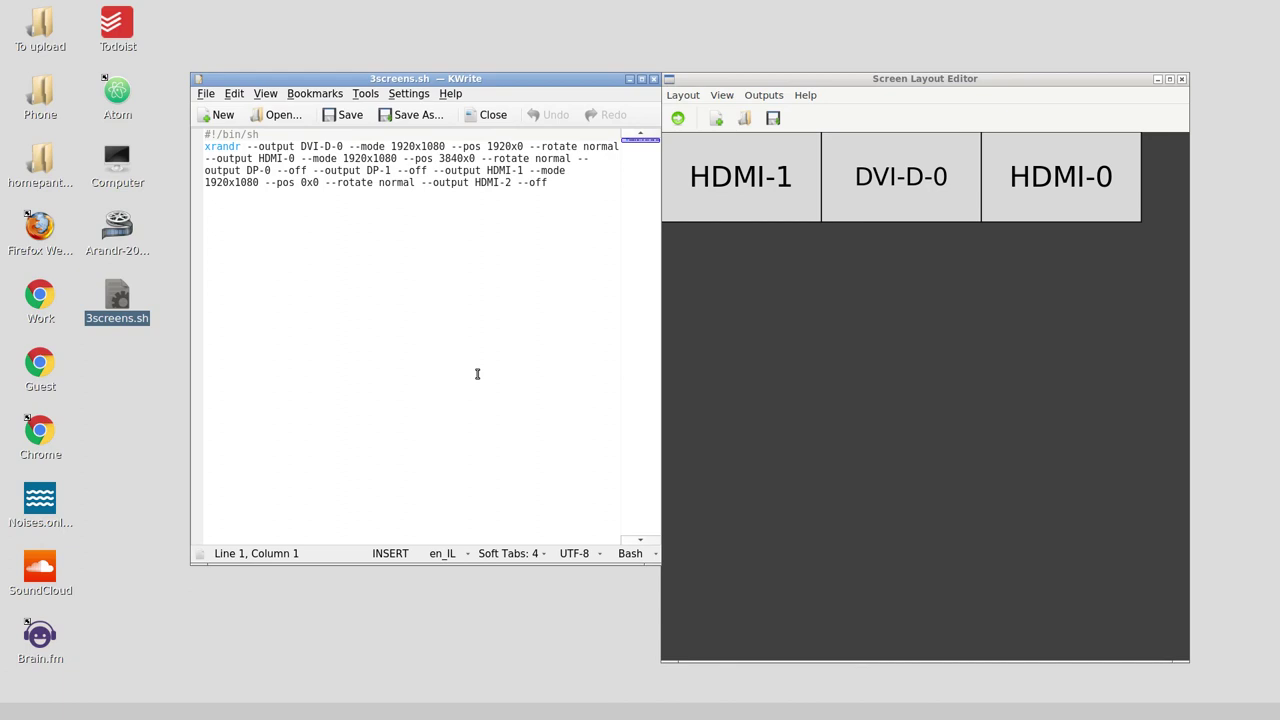
# - Examine the xrandr command's output names and their mode, position and off settings against the displays in the layout
pyautogui.moveTo(301, 146); pyautogui.dragTo(343, 146)
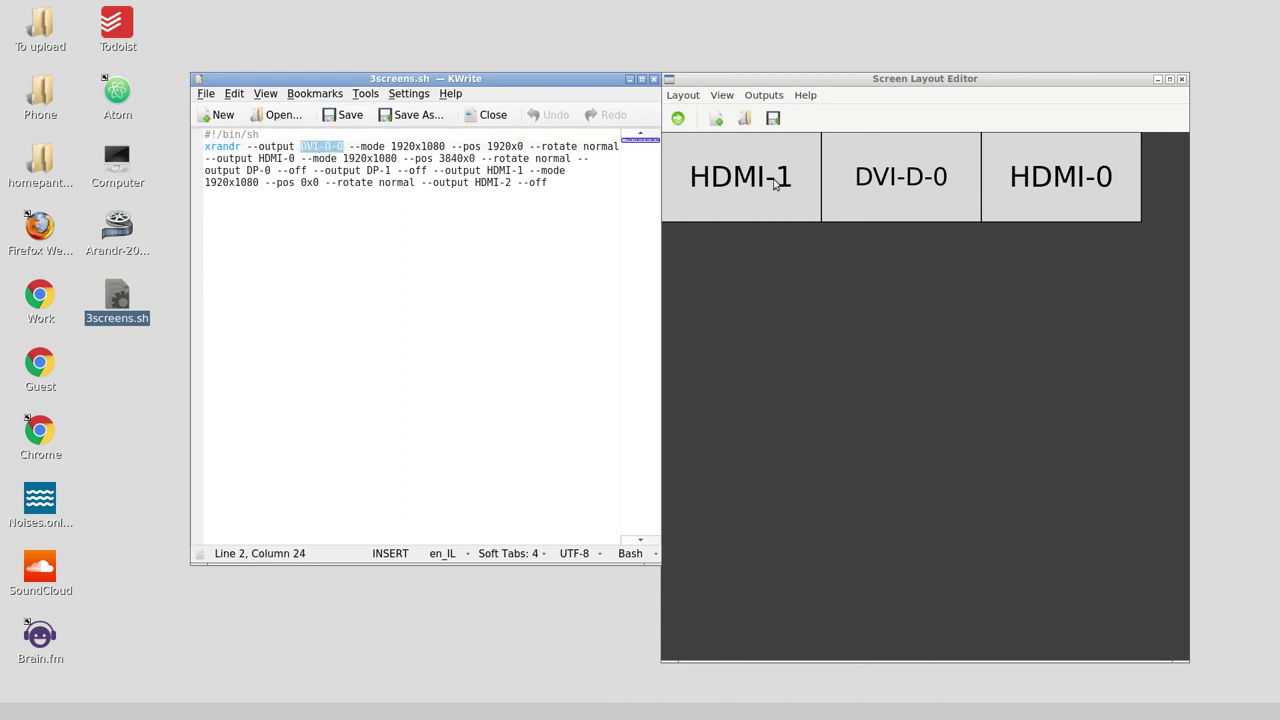
pyautogui.moveTo(484, 172); pyautogui.dragTo(518, 183)
pyautogui.click(474, 184)
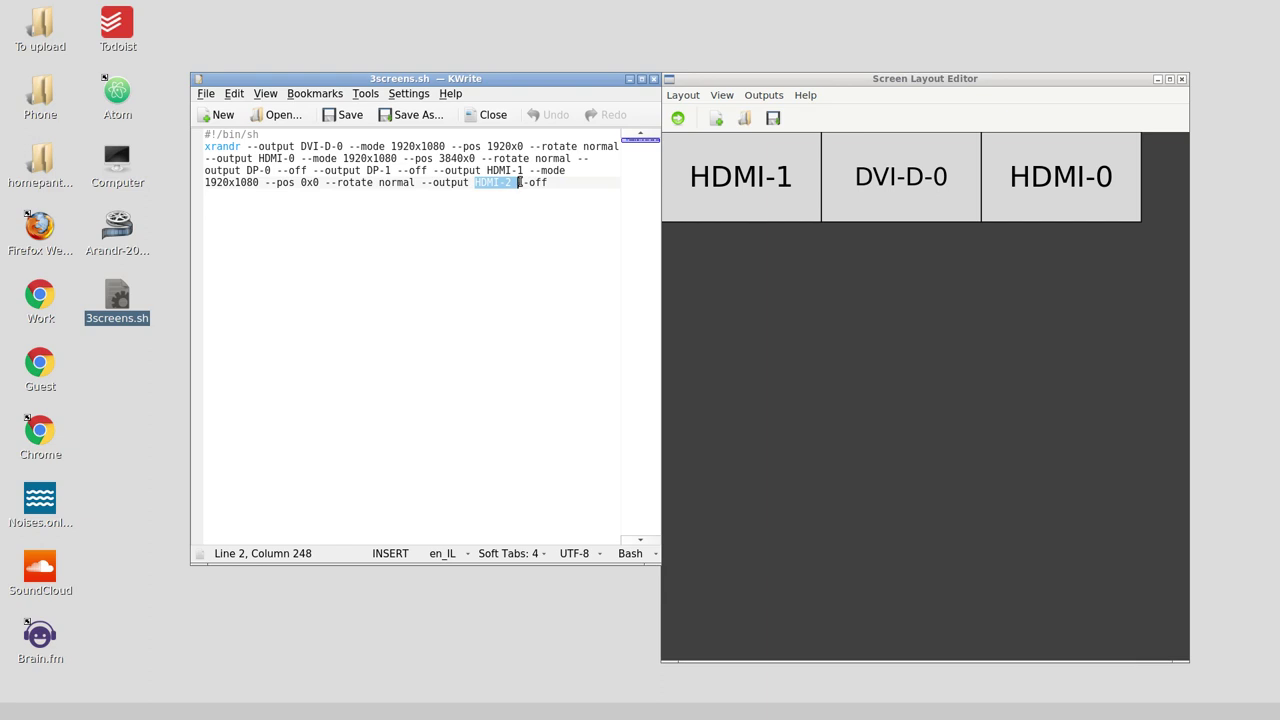
pyautogui.moveTo(300, 146); pyautogui.dragTo(349, 148)
pyautogui.moveTo(258, 160); pyautogui.dragTo(427, 177)
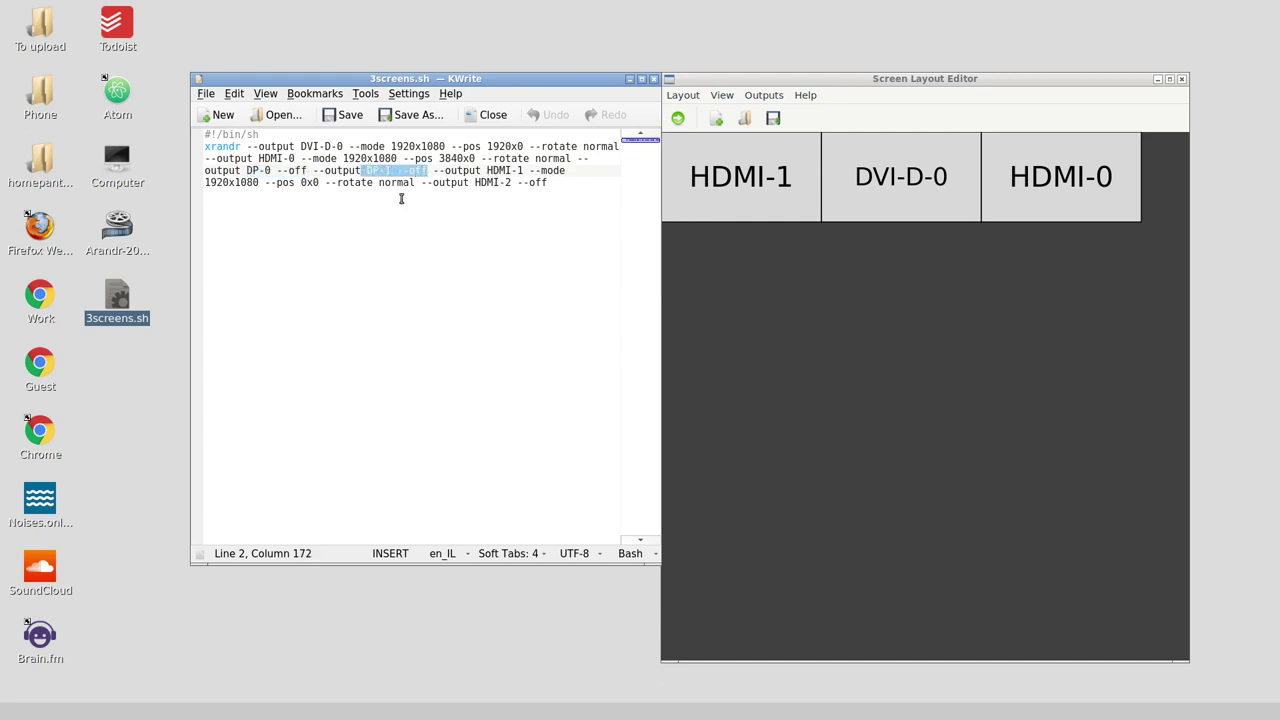
pyautogui.moveTo(268, 162); pyautogui.dragTo(376, 170)
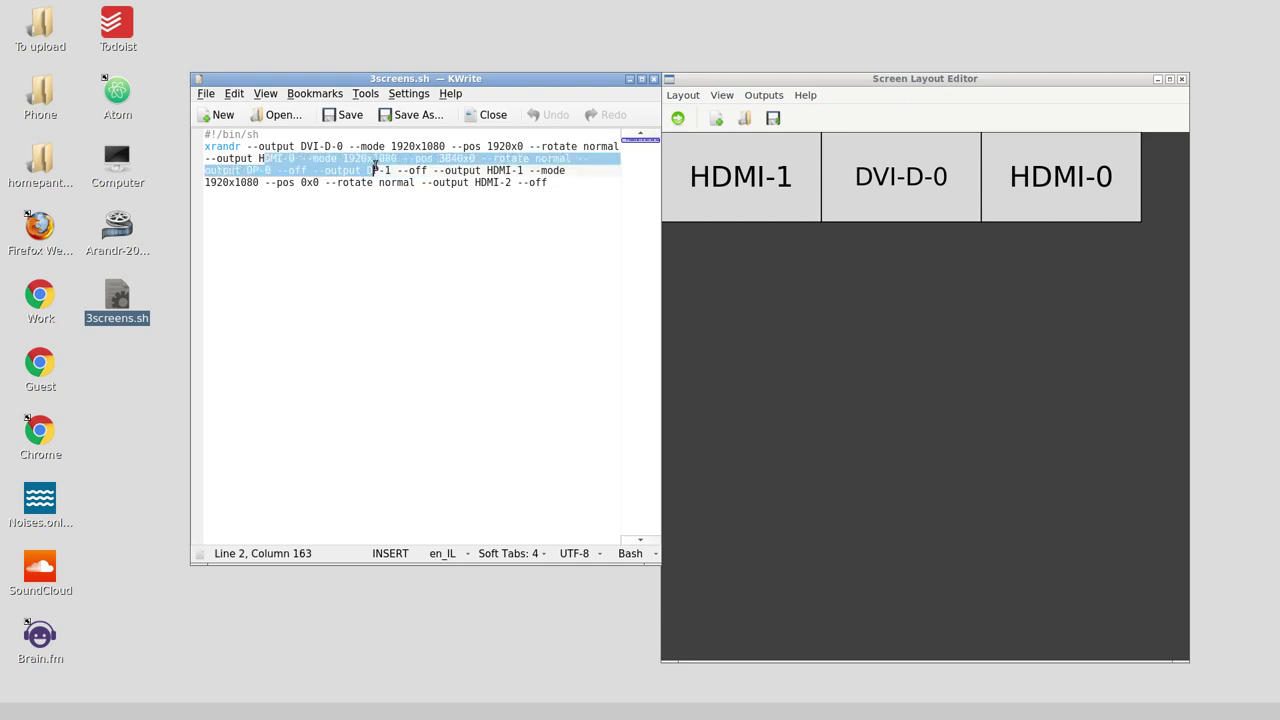
pyautogui.click(376, 170)
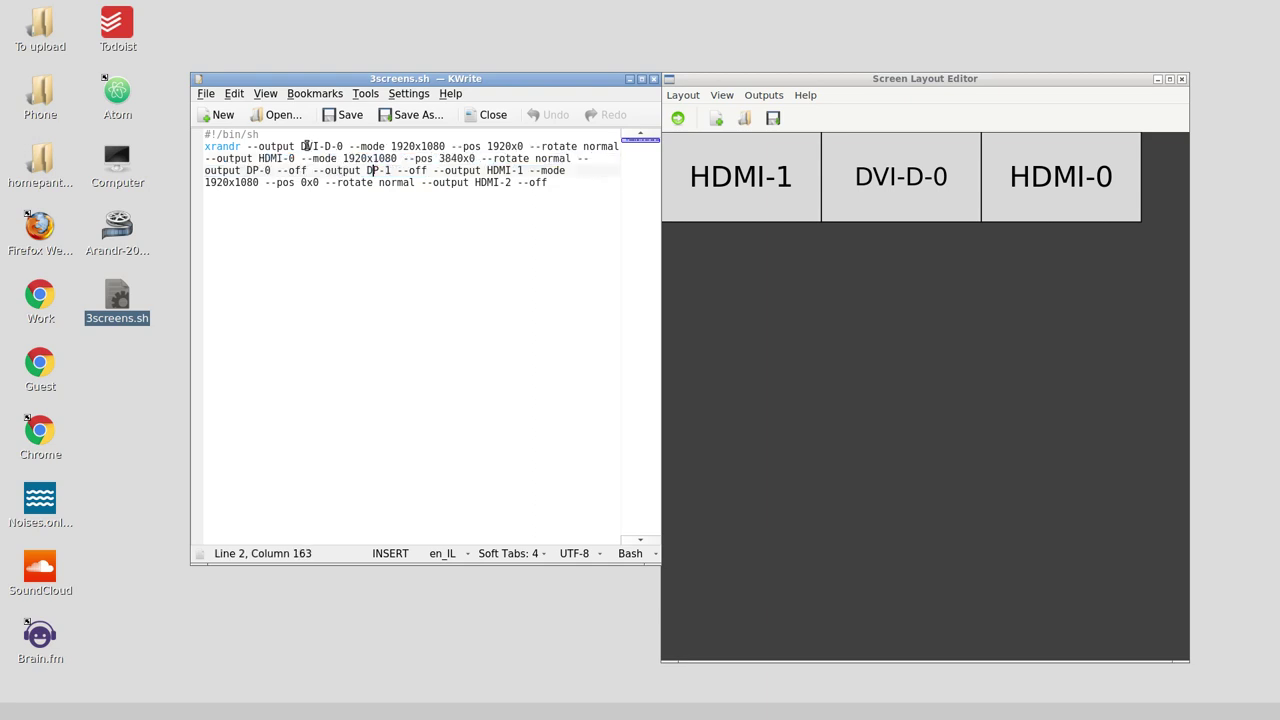
pyautogui.moveTo(300, 146); pyautogui.dragTo(338, 146)
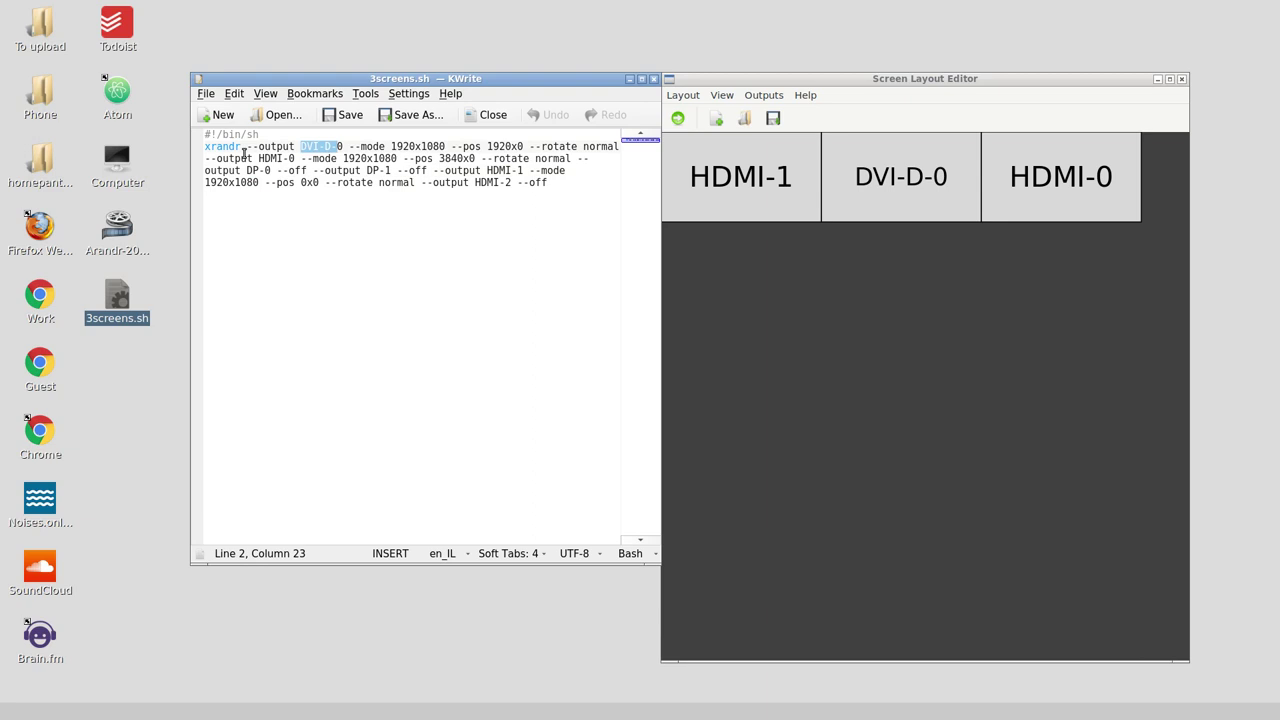
pyautogui.moveTo(247, 146); pyautogui.dragTo(312, 157)
pyautogui.click(297, 160)
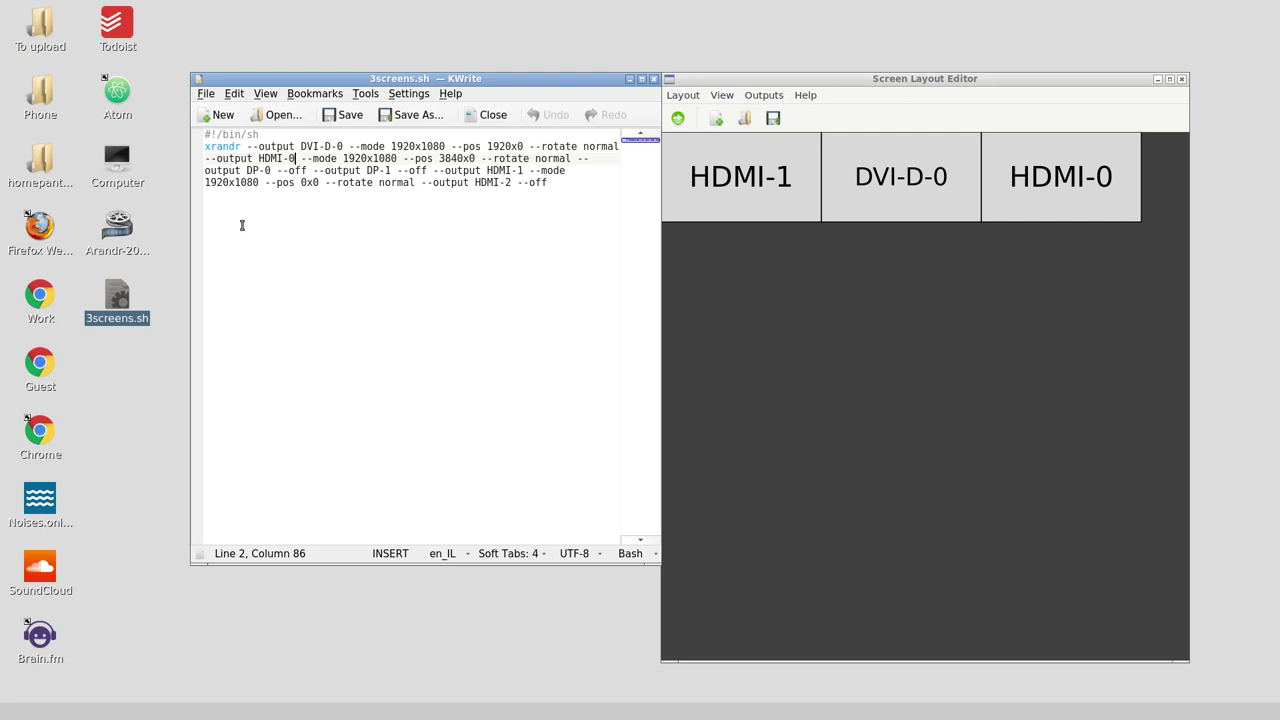
# - Examine the xrandr command's --pos values for DVI-D-0, HDMI-1 and HDMI-0 at an enlarged text size against the layout
pyautogui.moveTo(248, 147); pyautogui.dragTo(483, 148)
pyautogui.click(343, 148)
pyautogui.click(460, 148)
pyautogui.scroll(2, 473, 210)
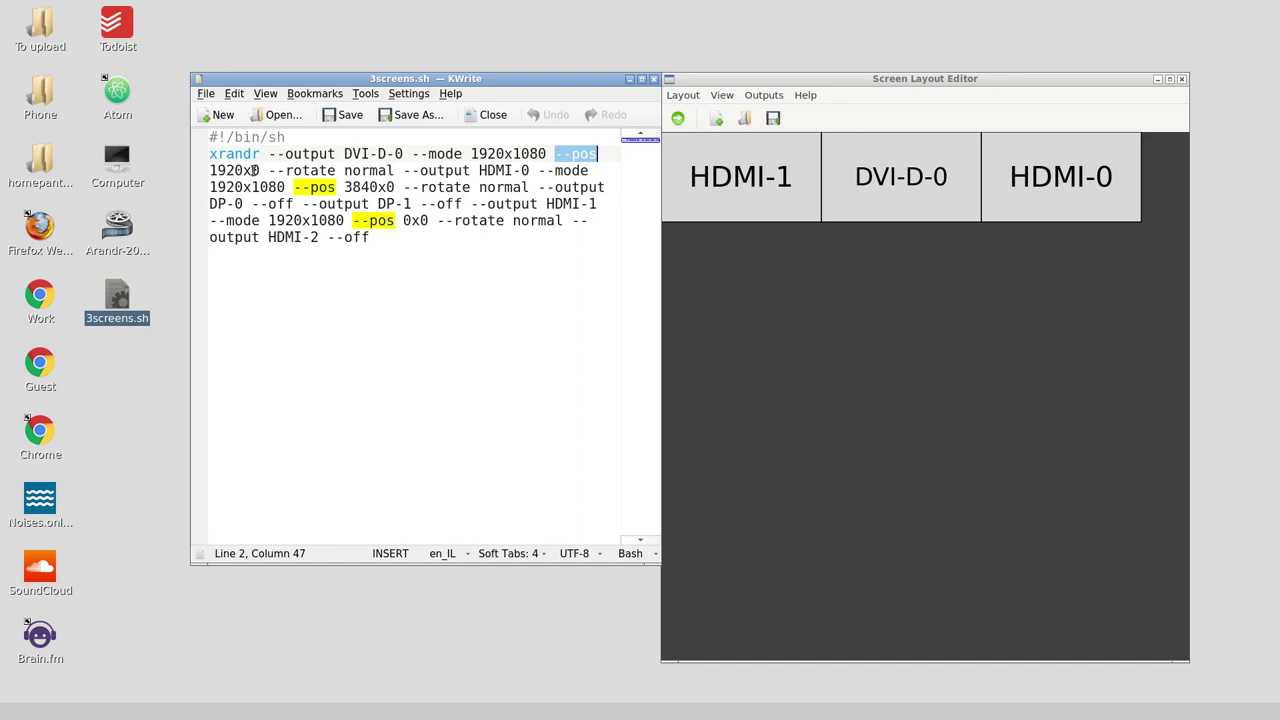
pyautogui.click(254, 170)
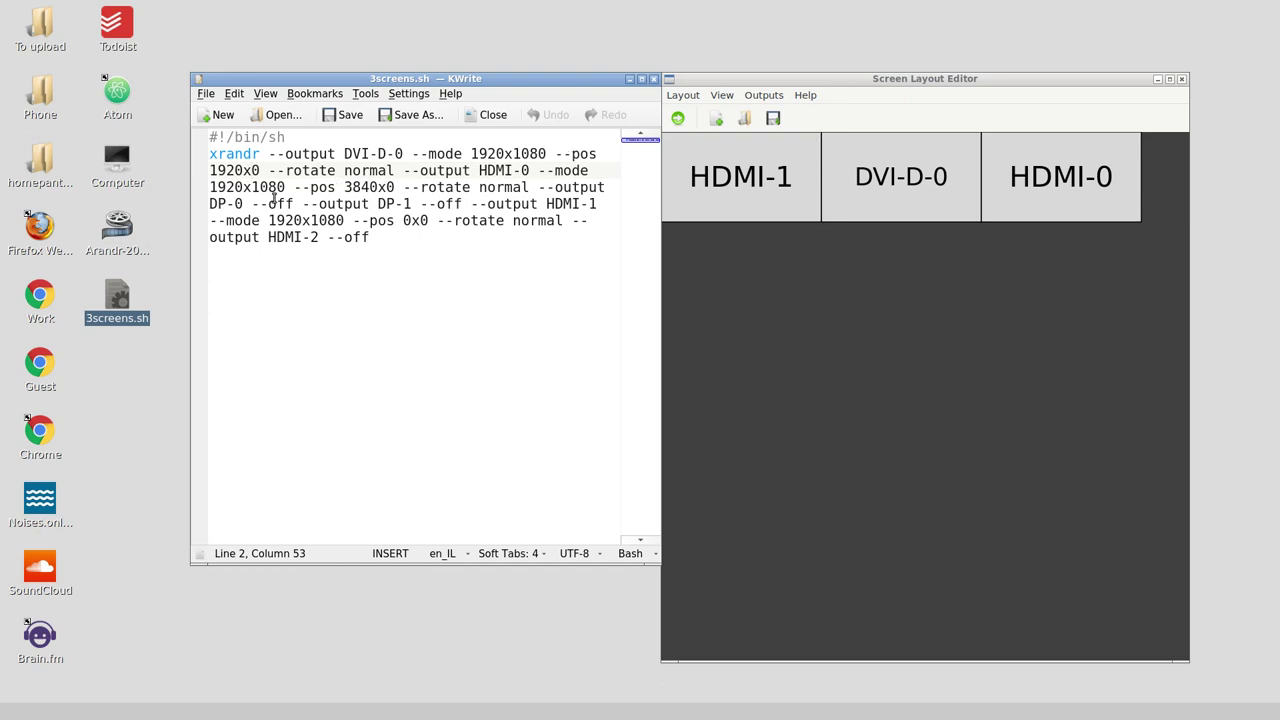
pyautogui.moveTo(262, 171); pyautogui.dragTo(209, 171)
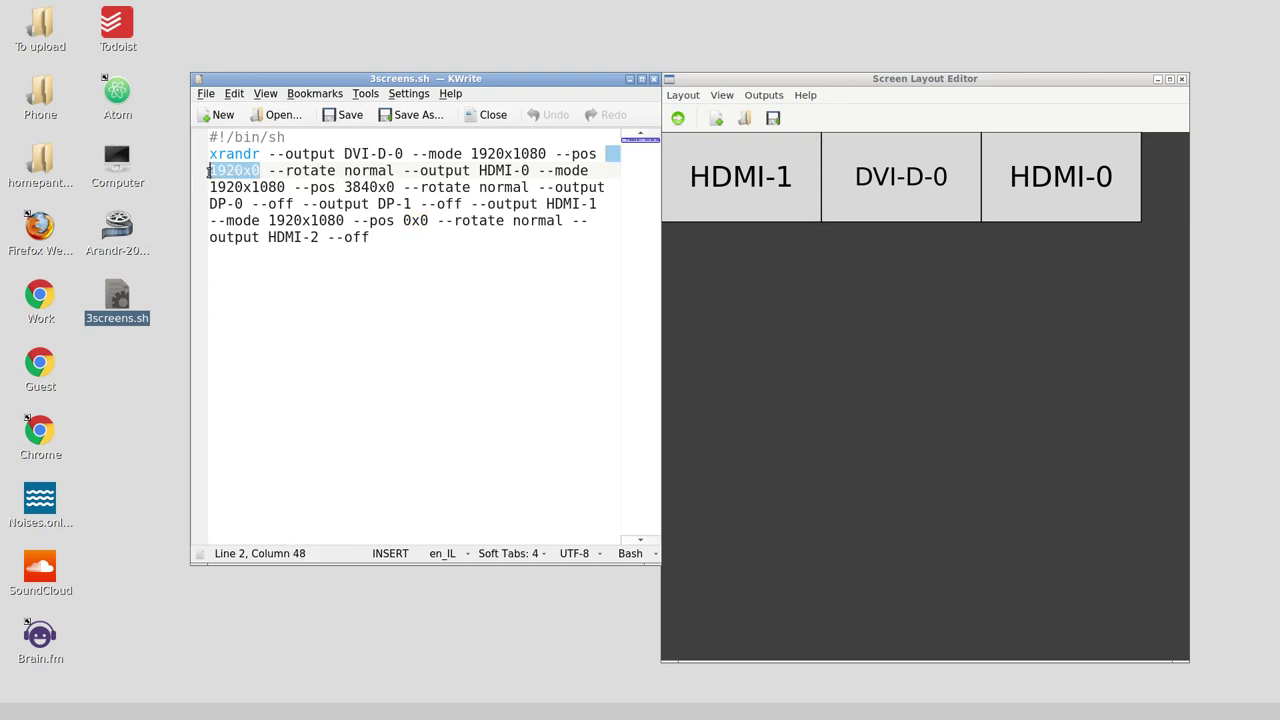
pyautogui.click(209, 171)
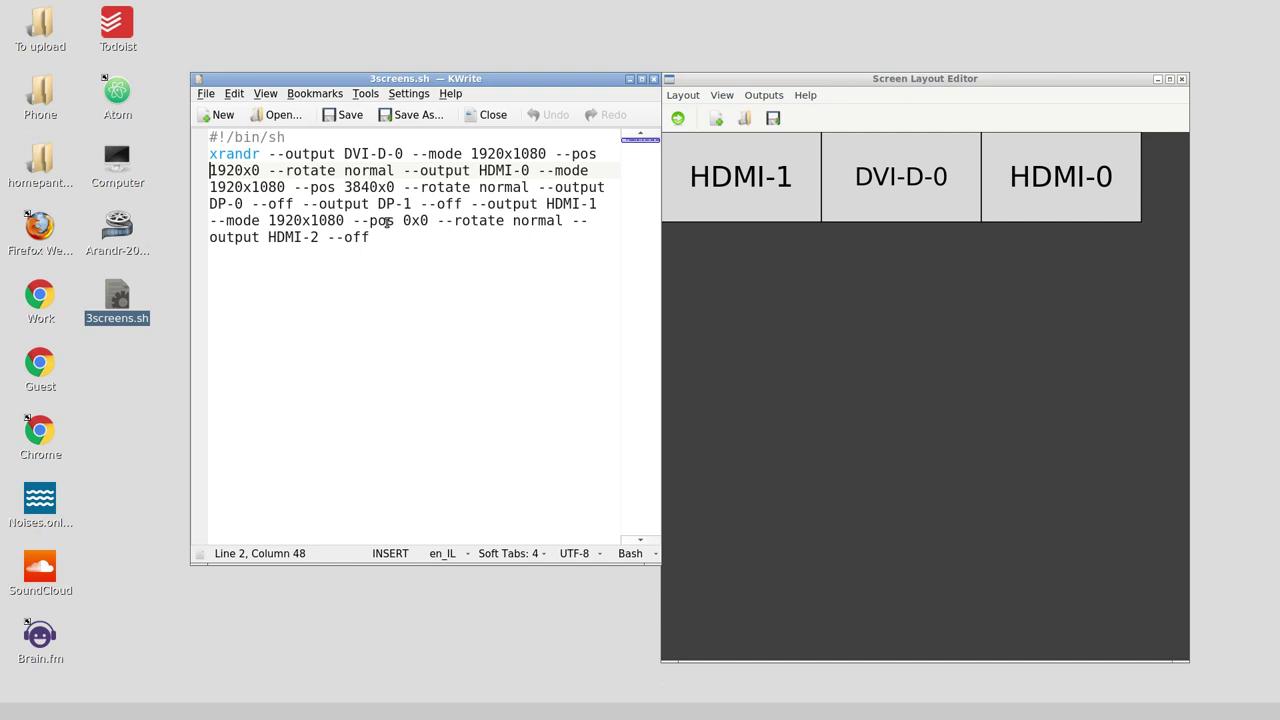
pyautogui.moveTo(361, 221); pyautogui.dragTo(429, 221)
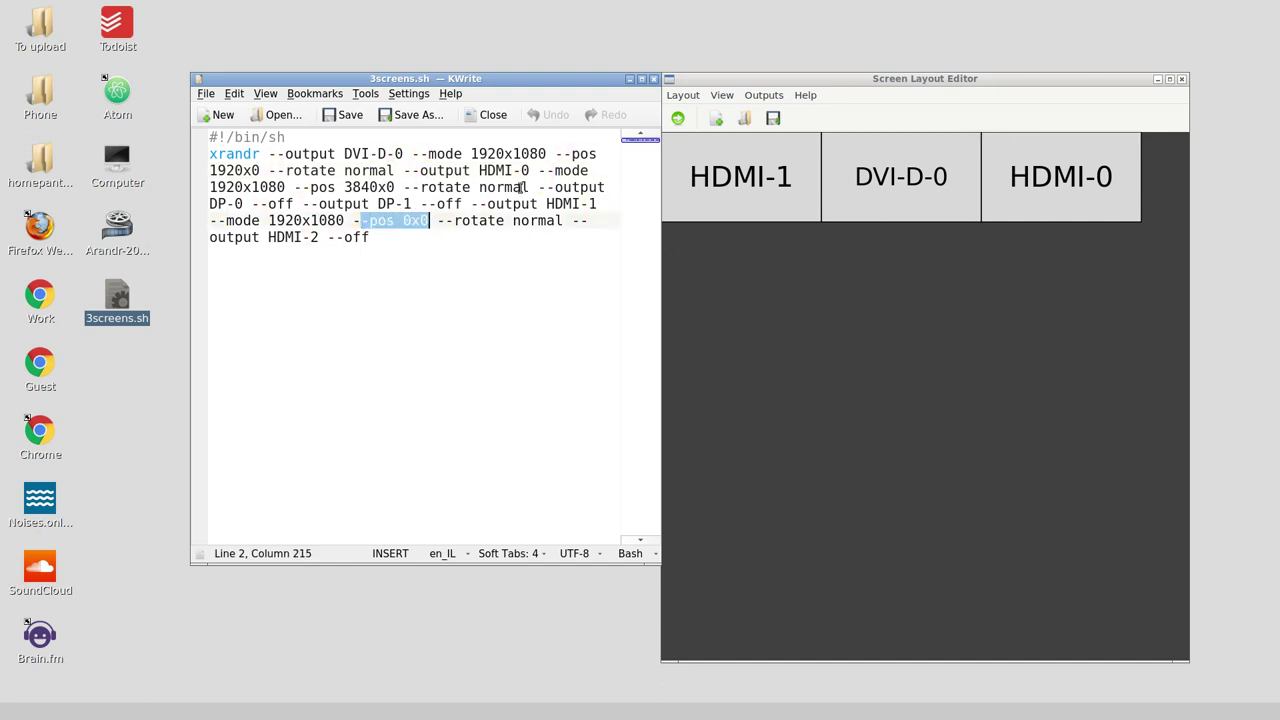
pyautogui.moveTo(293, 187); pyautogui.dragTo(378, 187)
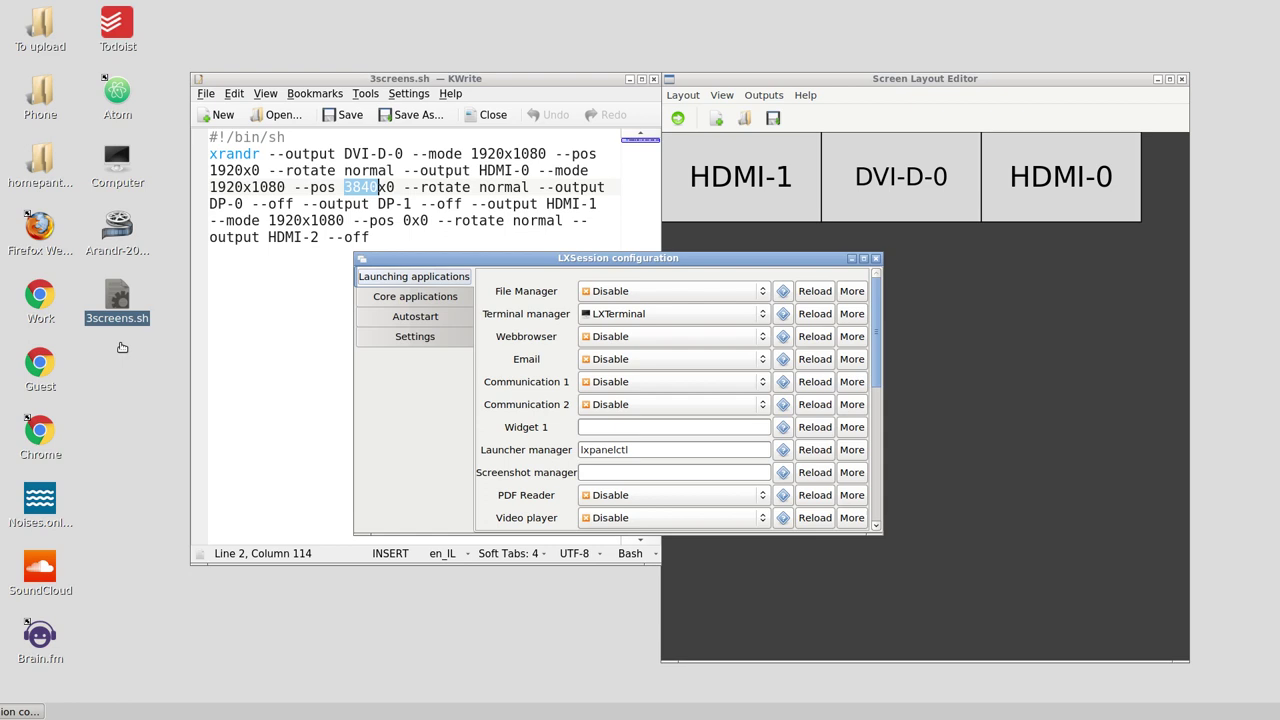
# - Set the HDMI-1 display's orientation to right and return it to normal, with the LXSession configuration window placed clear of the layout
pyautogui.moveTo(680, 259); pyautogui.dragTo(427, 345)
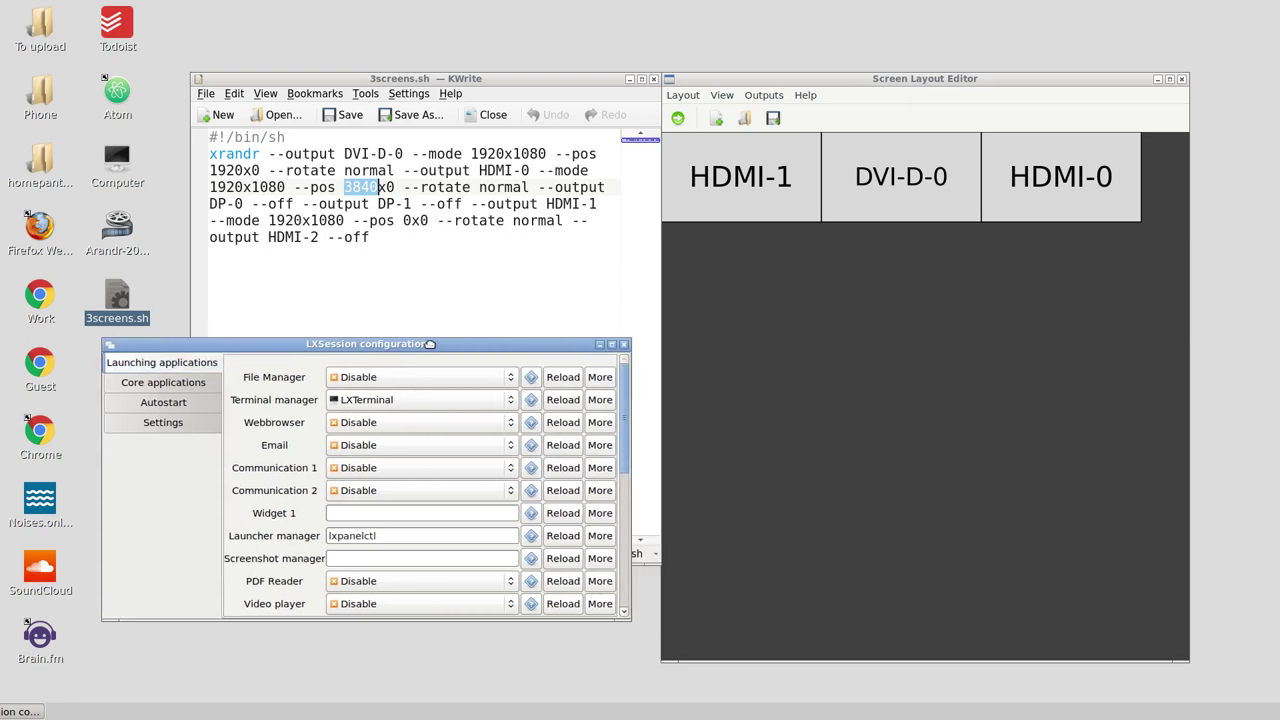
pyautogui.rightClick(717, 183)
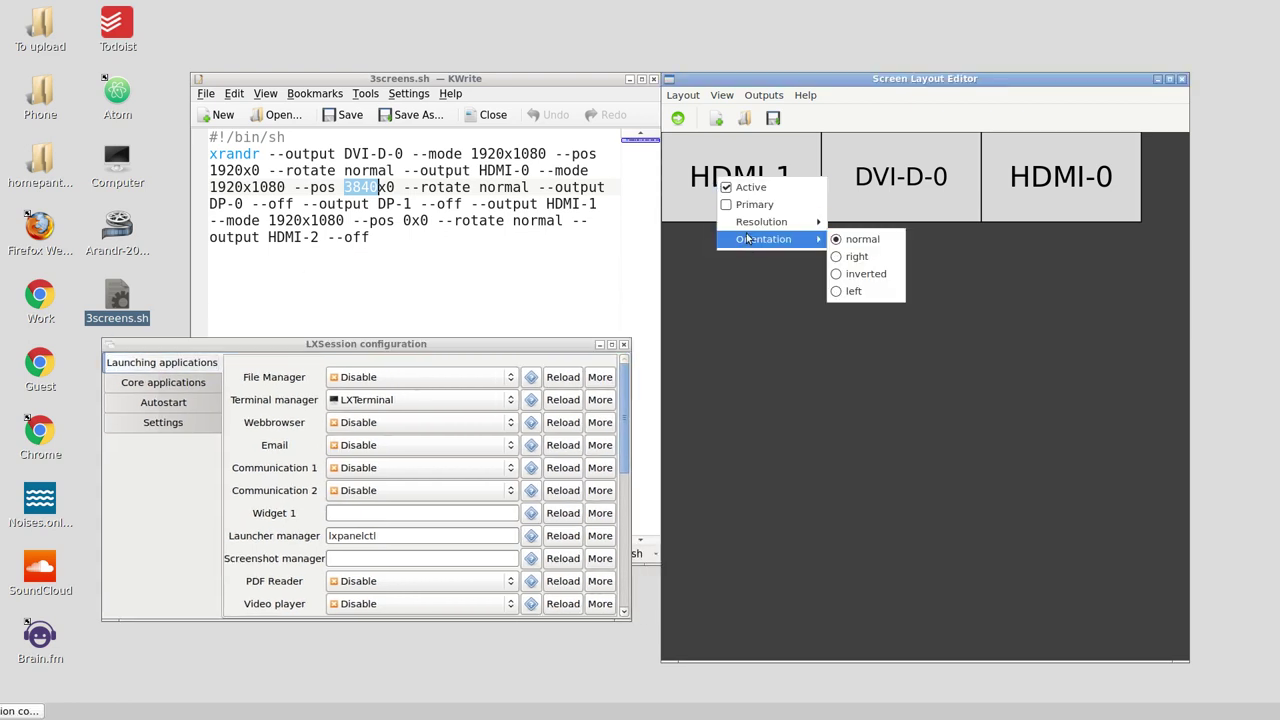
pyautogui.moveTo(745, 225)
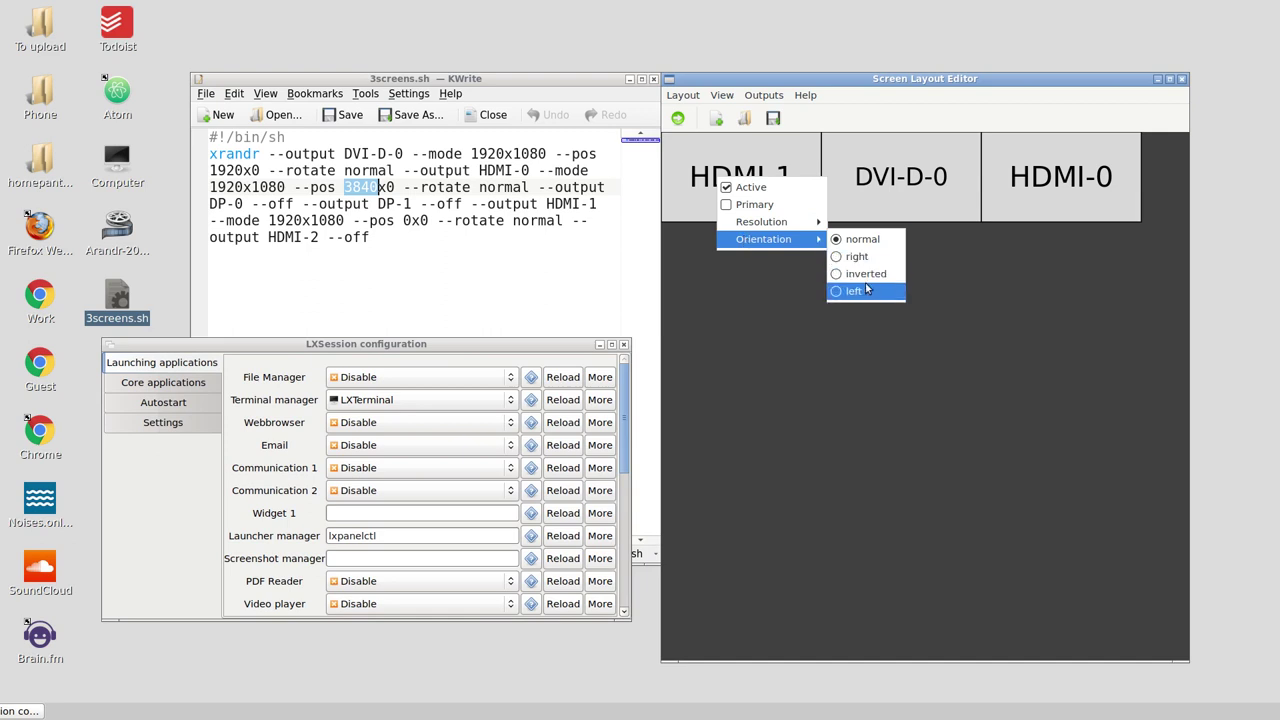
pyautogui.click(867, 258)
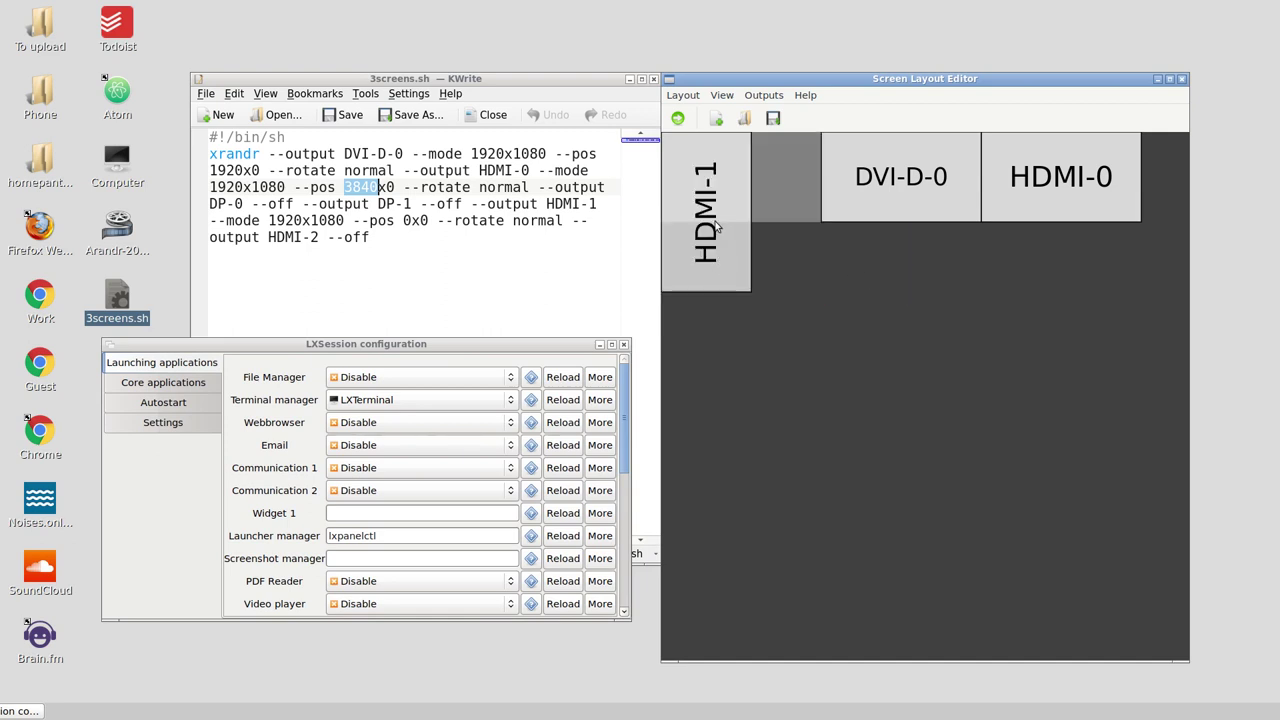
pyautogui.rightClick(720, 226)
pyautogui.moveTo(745, 270)
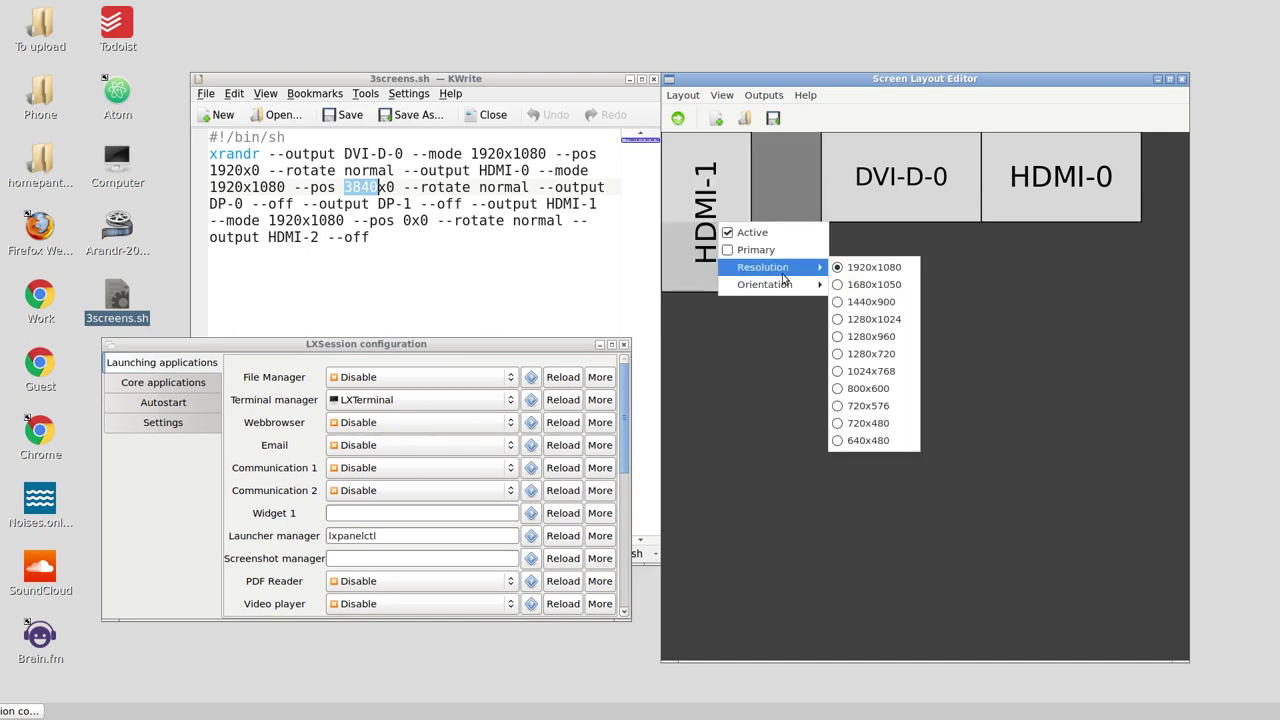
pyautogui.moveTo(784, 288)
pyautogui.click(838, 285)
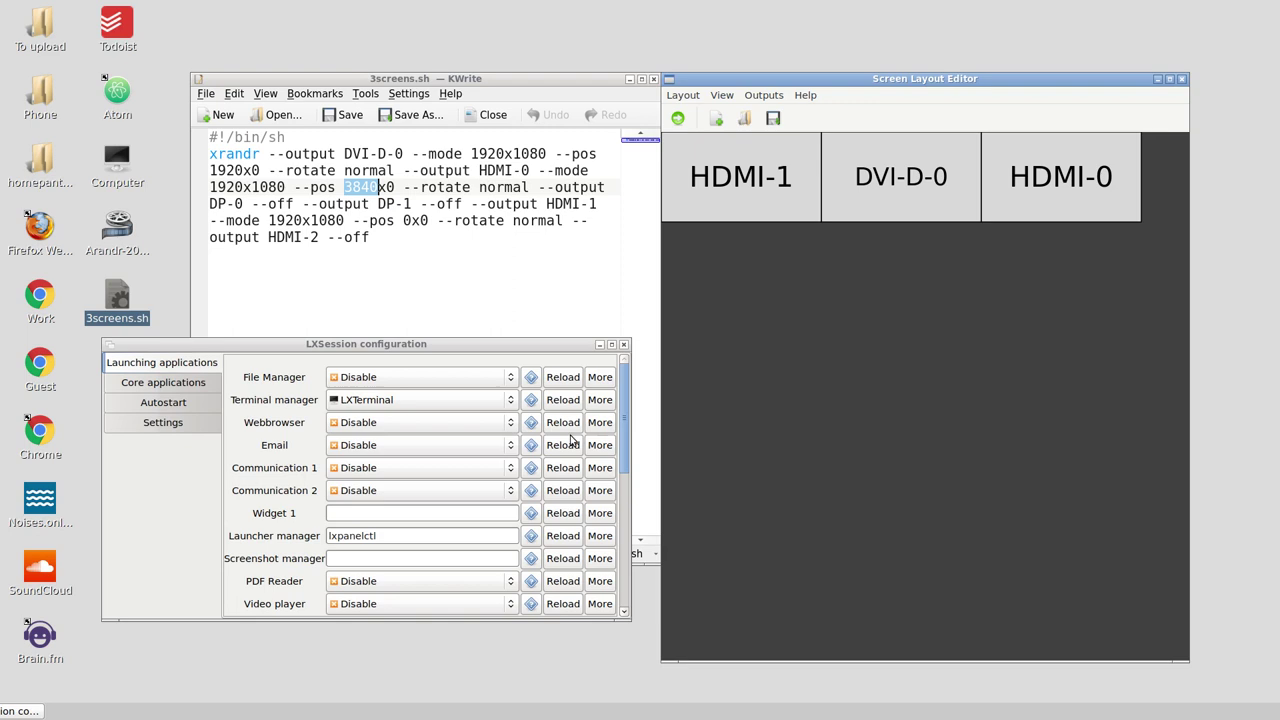
# - Move the LXSession configuration and script windows away from the desktop icons and copy the file path of 3screens.sh
pyautogui.moveTo(378, 349); pyautogui.dragTo(788, 325)
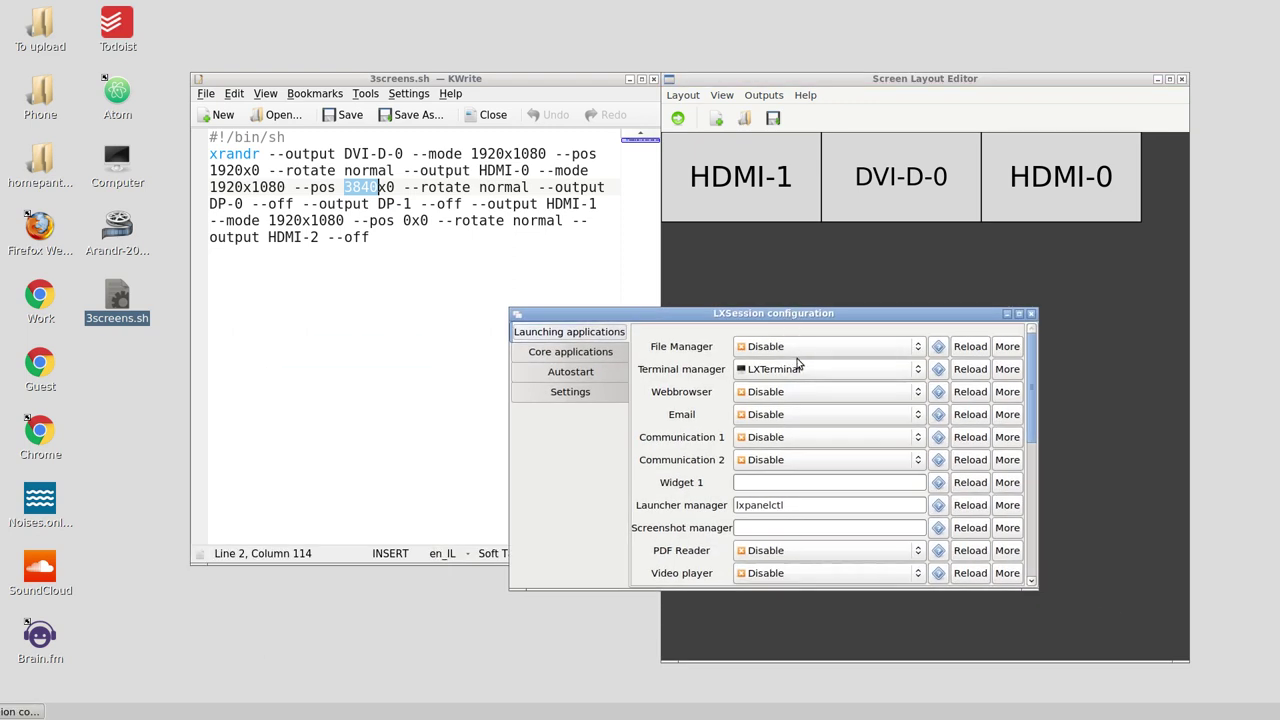
pyautogui.click(352, 492)
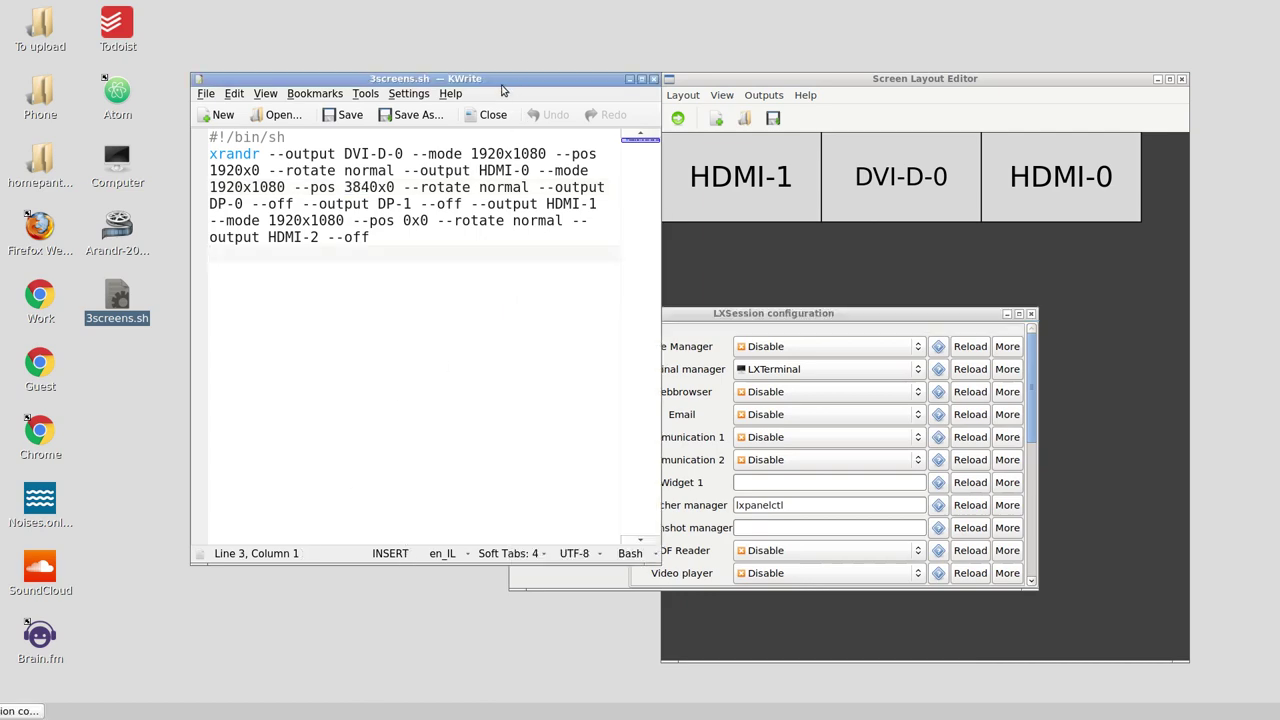
pyautogui.moveTo(501, 83); pyautogui.dragTo(385, 480)
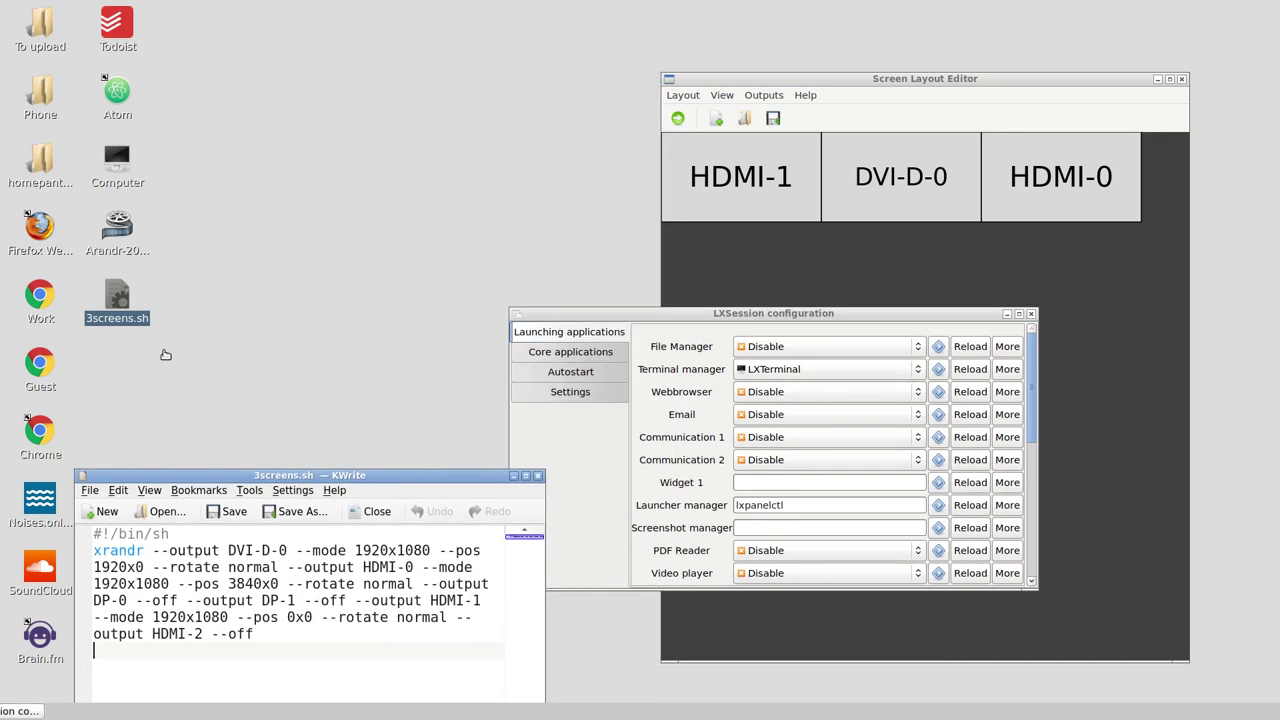
pyautogui.rightClick(122, 320)
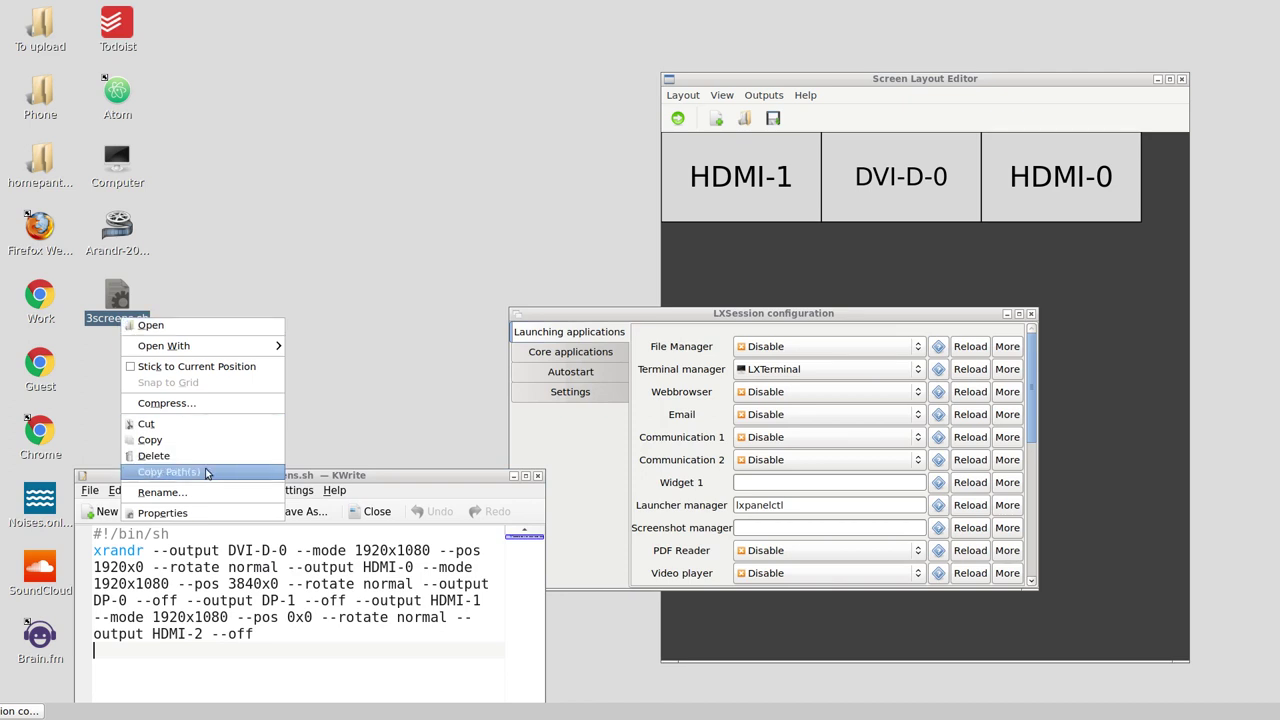
pyautogui.click(168, 471)
# - Paste the copied path of 3screens.sh below the xrandr command and place the script window beside LXSession configuration
pyautogui.moveTo(238, 478); pyautogui.dragTo(456, 102)
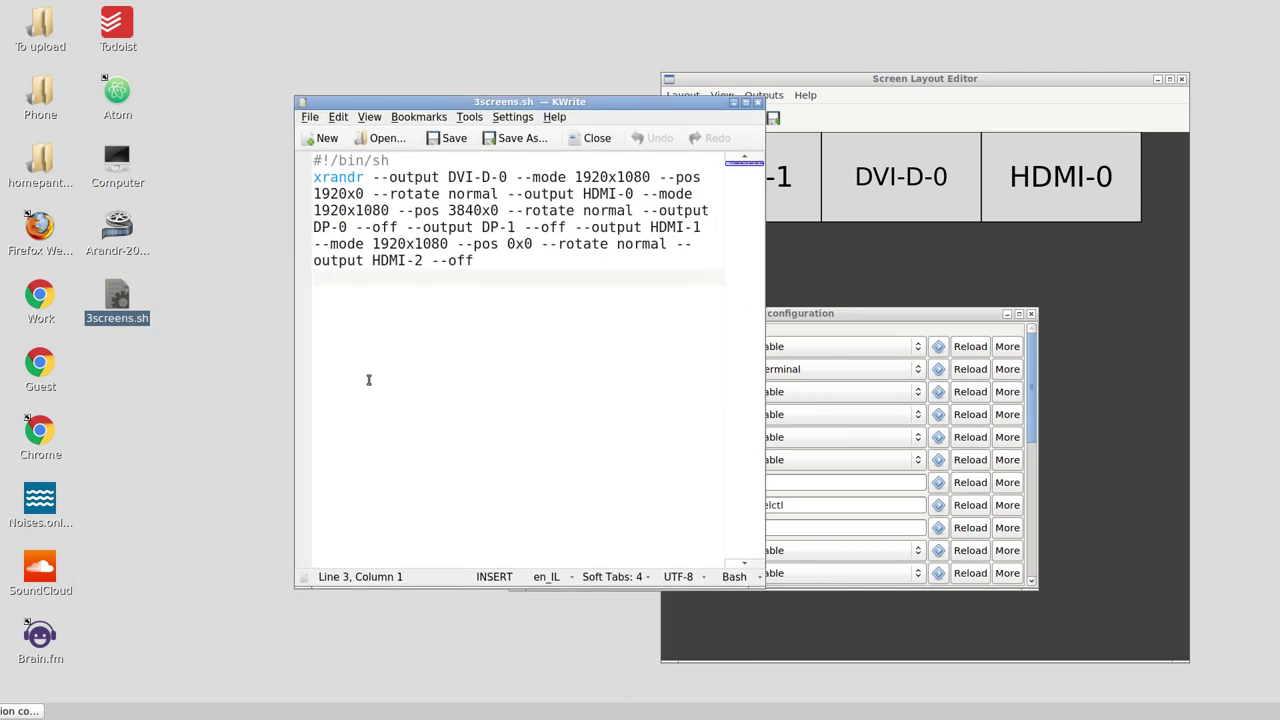
pyautogui.press('Return')
pyautogui.press('Return')
pyautogui.hotkey('ctrl', 'v')
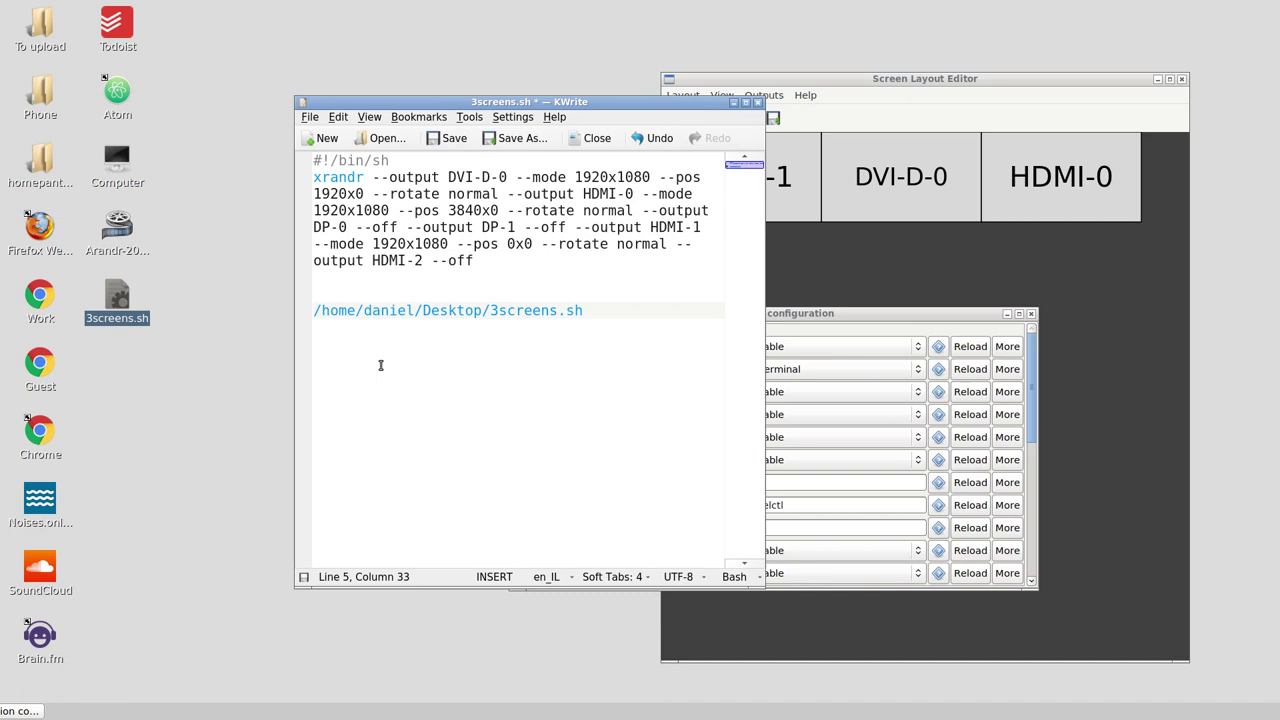
pyautogui.moveTo(553, 104); pyautogui.dragTo(291, 127)
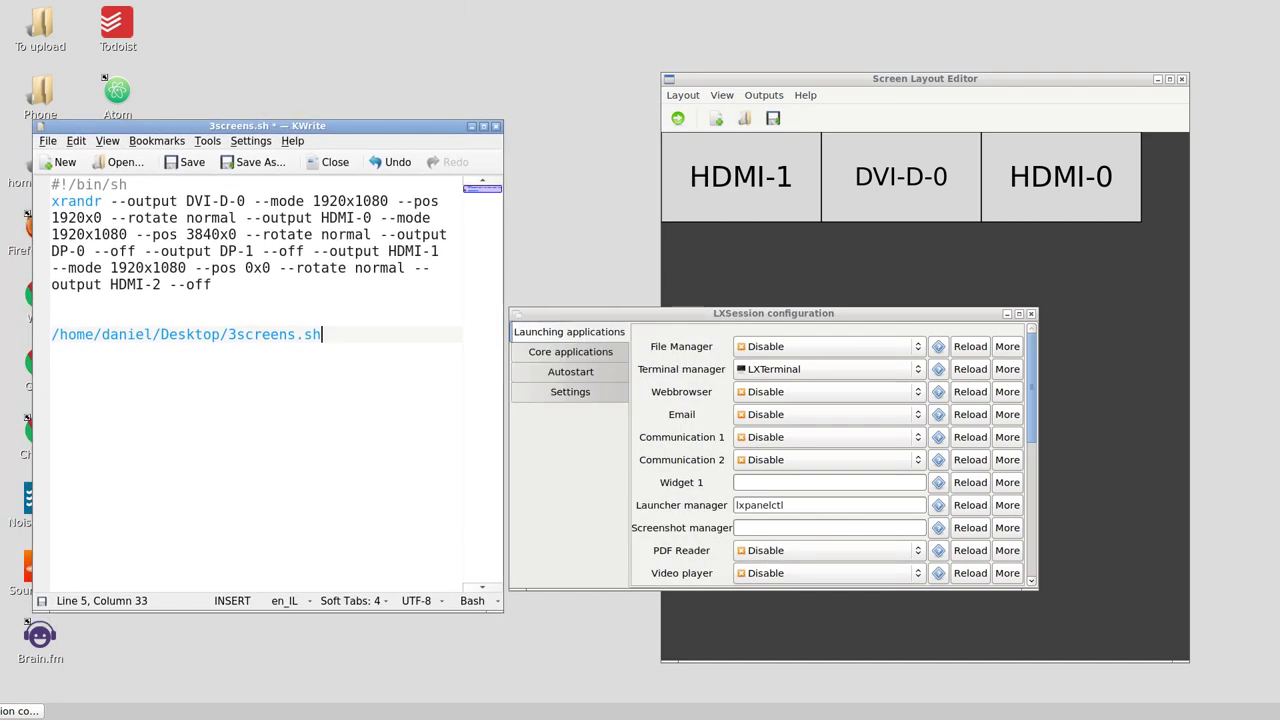
# - Add the full path of Desktop/3screens.sh to the manually autostarted applications in LXSession configuration
pyautogui.click(569, 371)
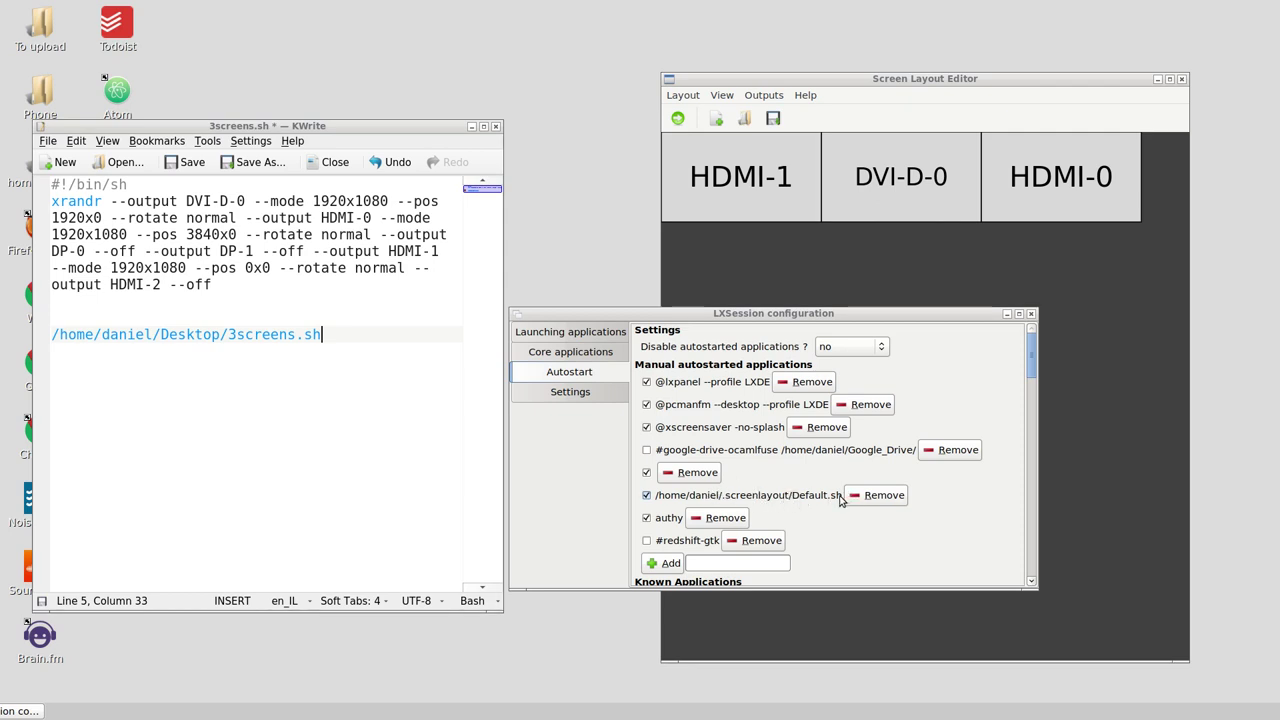
pyautogui.click(737, 563)
pyautogui.hotkey('ctrl', 'v')
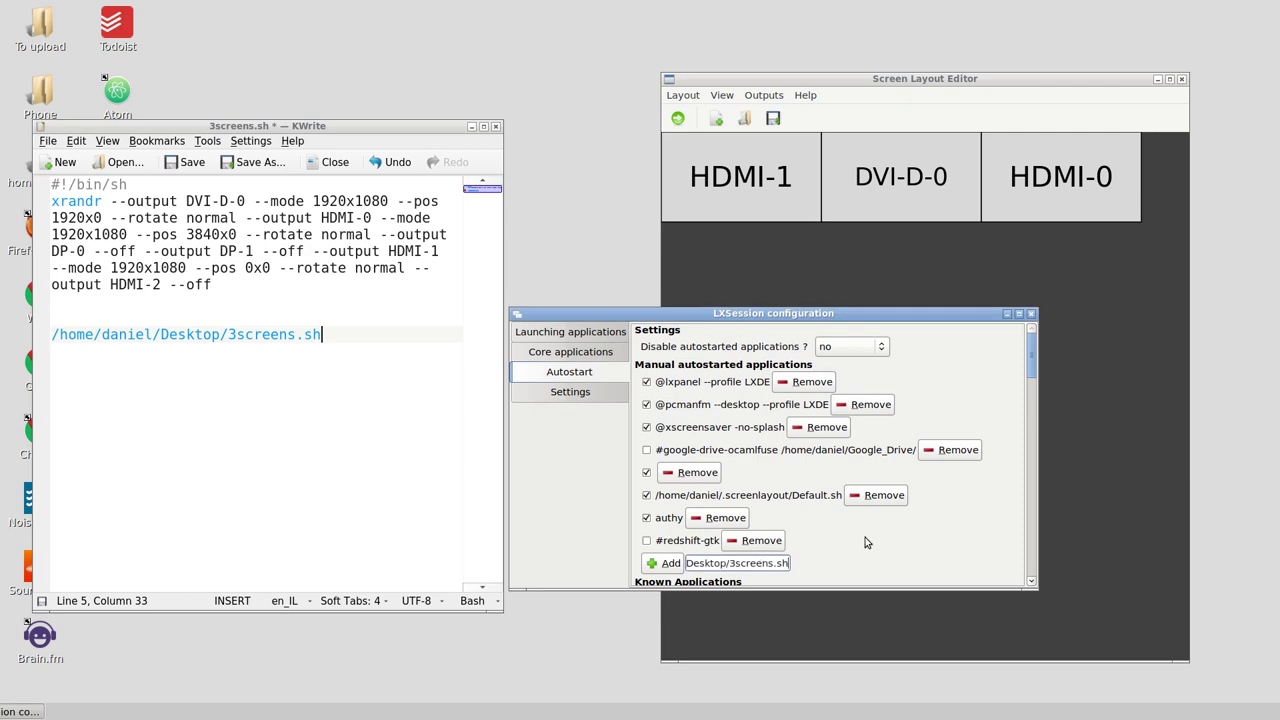
pyautogui.click(670, 566)
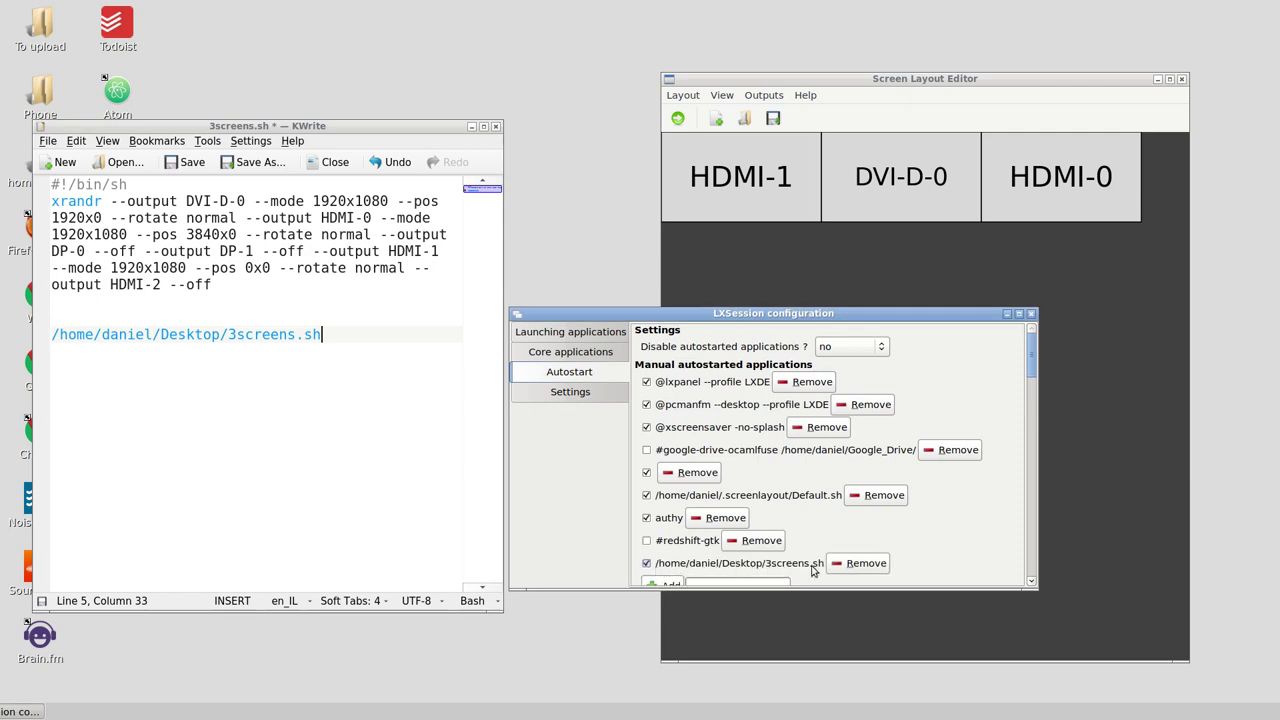
# - Remove the 3screens.sh autostart entry and add its path to the manual autostart list again
pyautogui.click(849, 567)
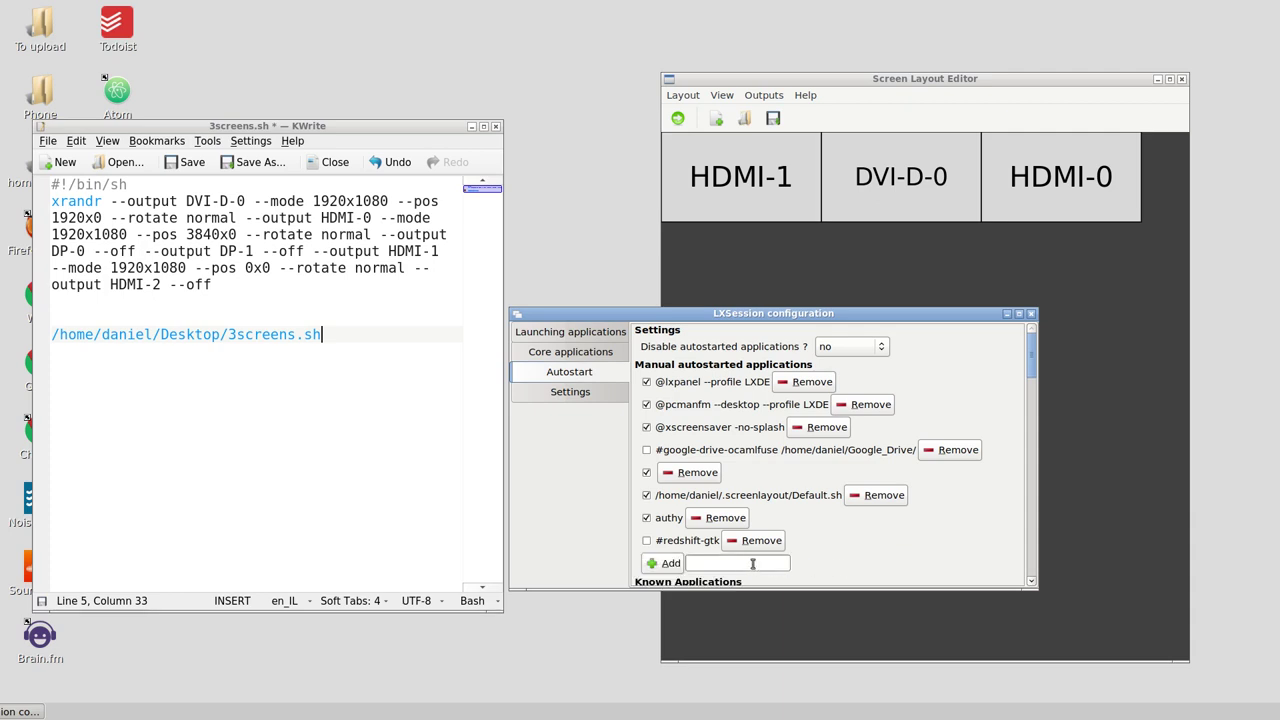
pyautogui.middleClick(720, 563)
pyautogui.click(664, 563)
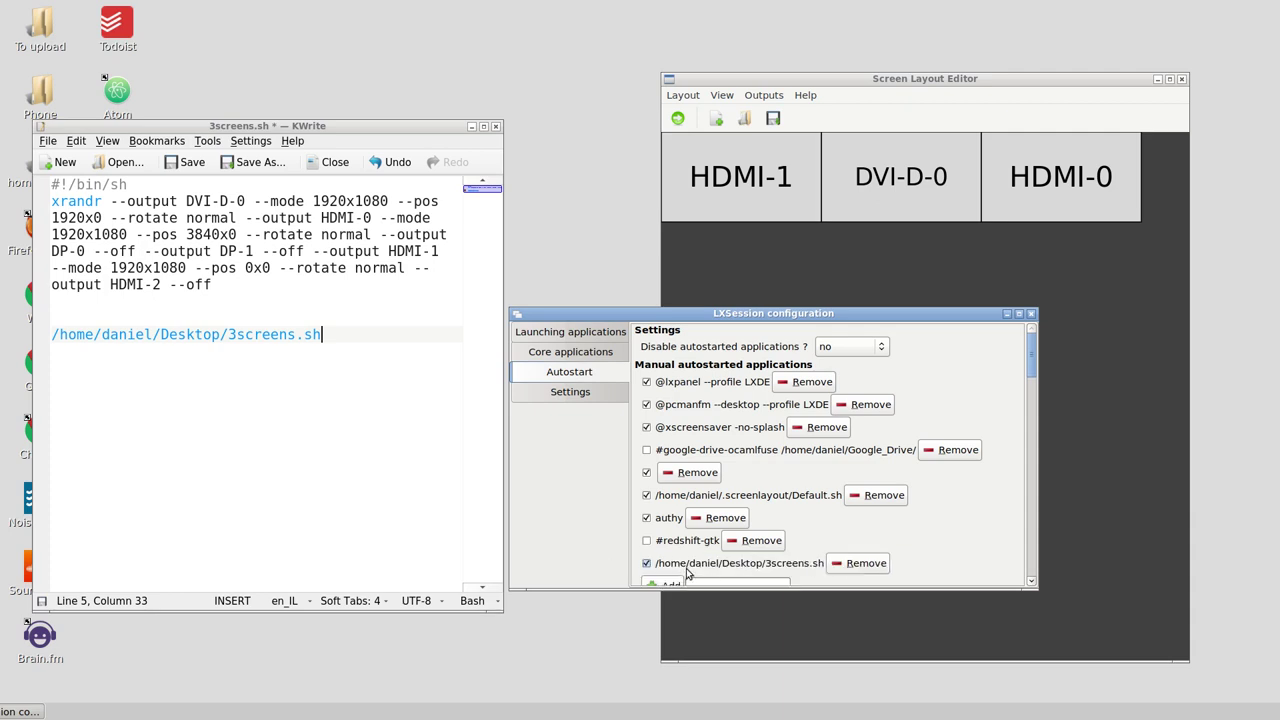
# - Disable the 3screens.sh autostart entry and remove it from the manually autostarted applications
pyautogui.scroll(-2, 908, 540)
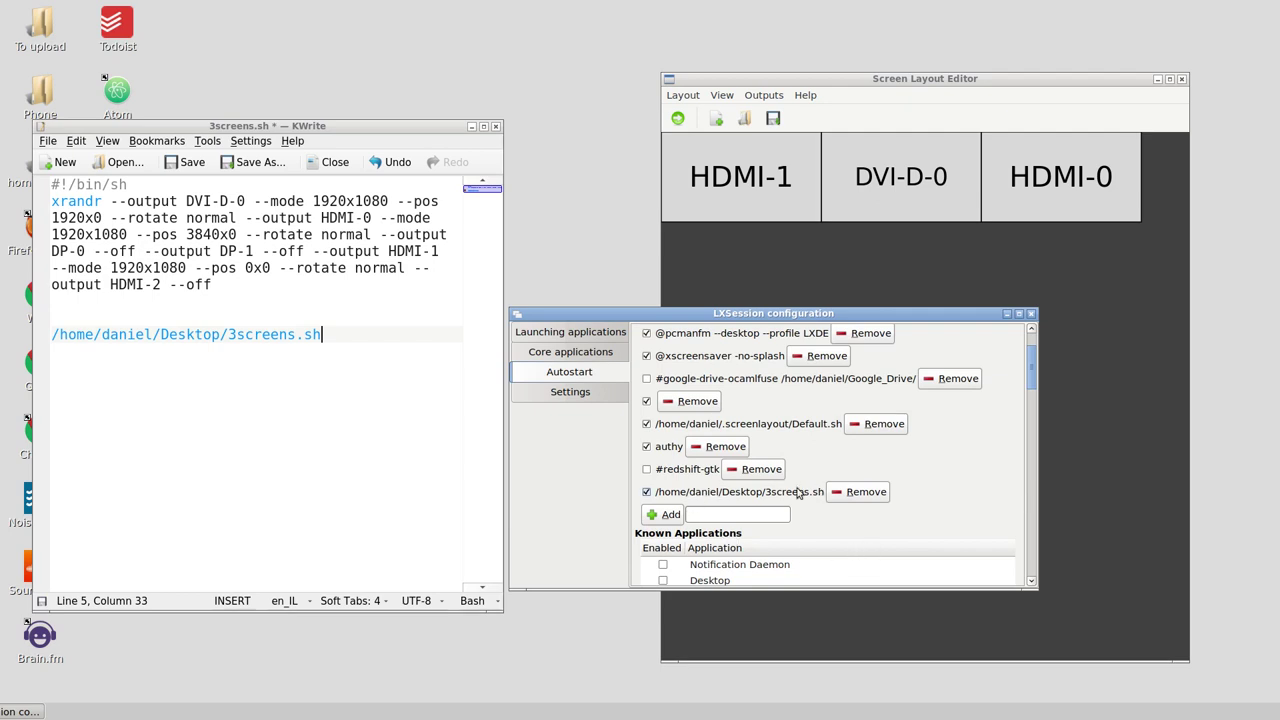
pyautogui.click(646, 491)
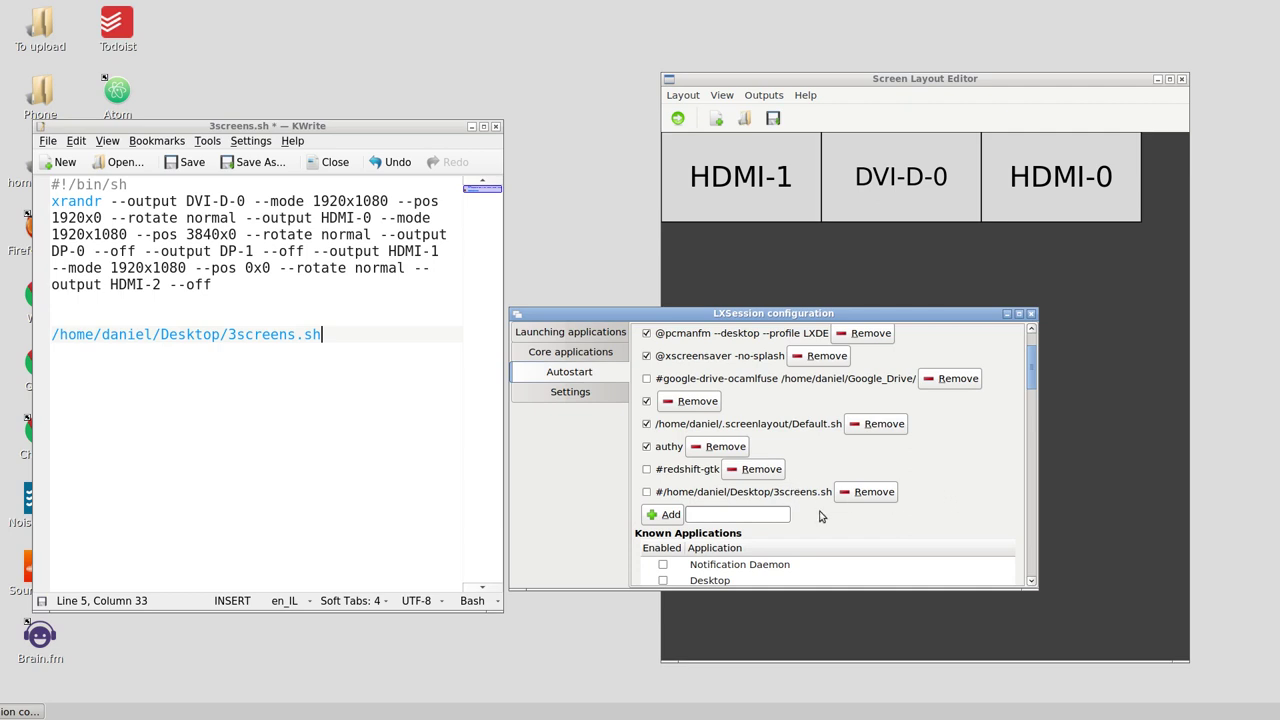
pyautogui.click(870, 496)
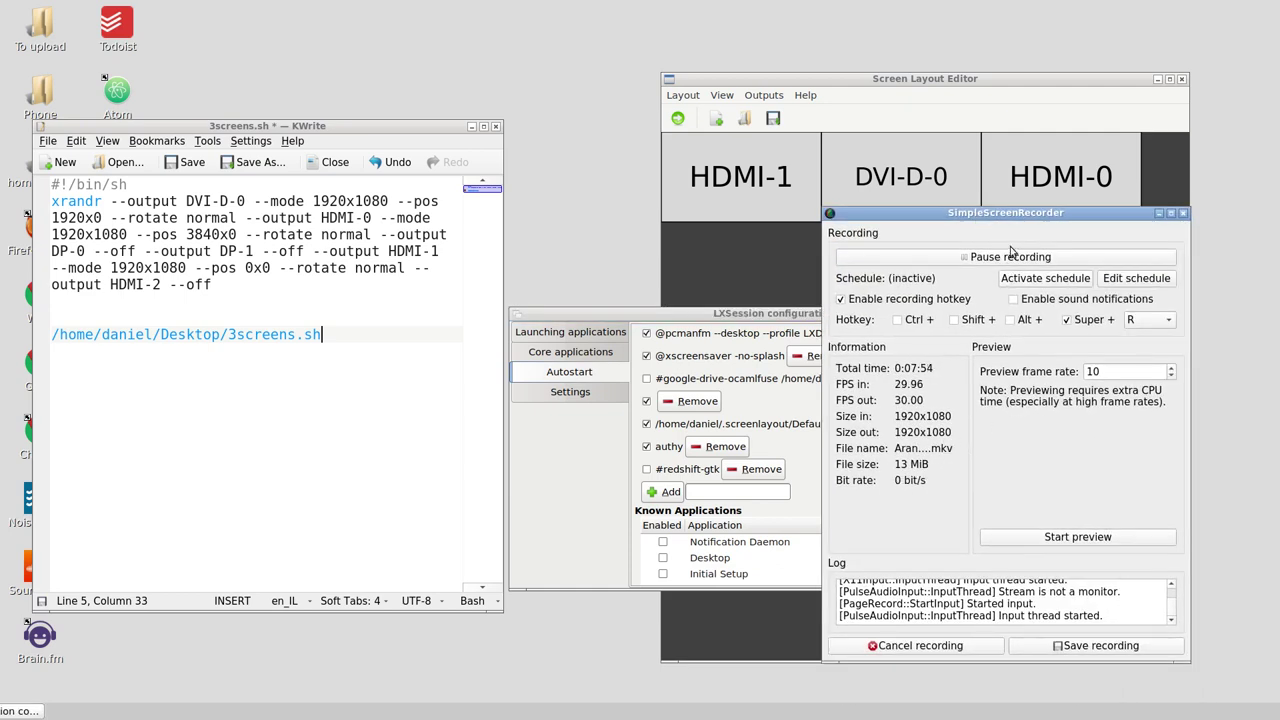
# - Move the SimpleScreenRecorder window off the Screen Layout Editor and view the editor's list of outputs
pyautogui.moveTo(1017, 215); pyautogui.dragTo(387, 250)
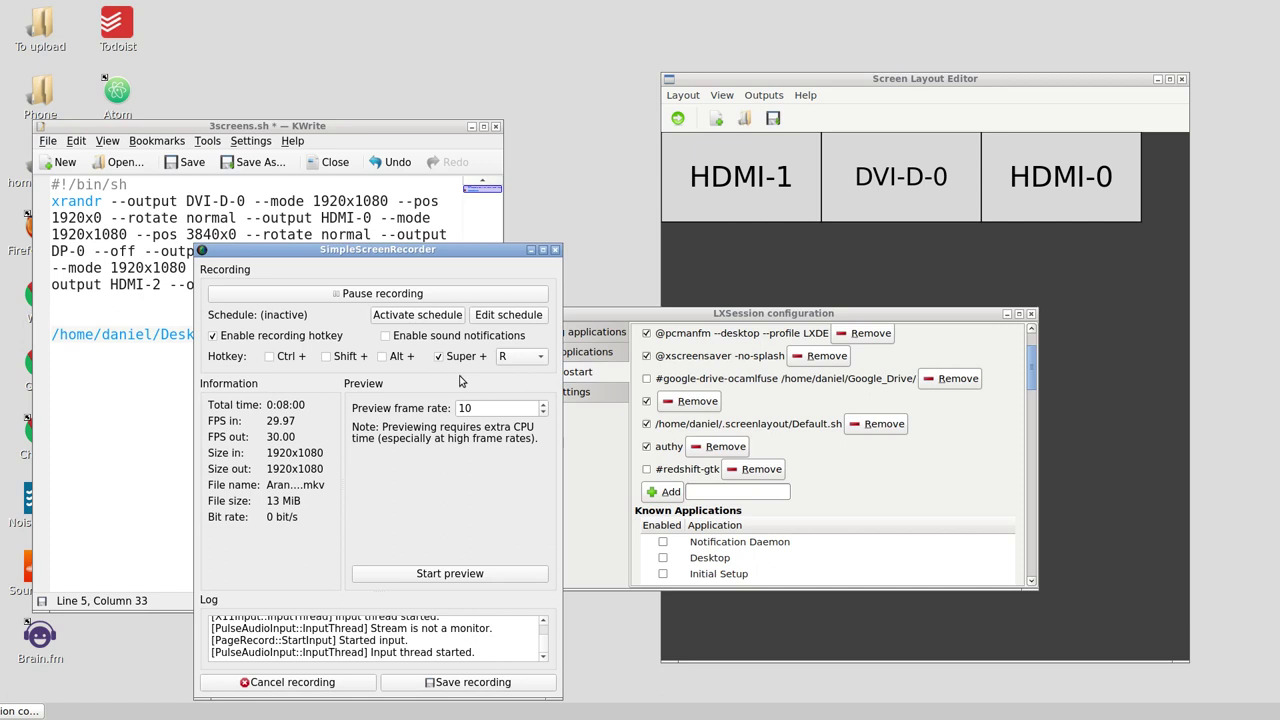
pyautogui.click(764, 95)
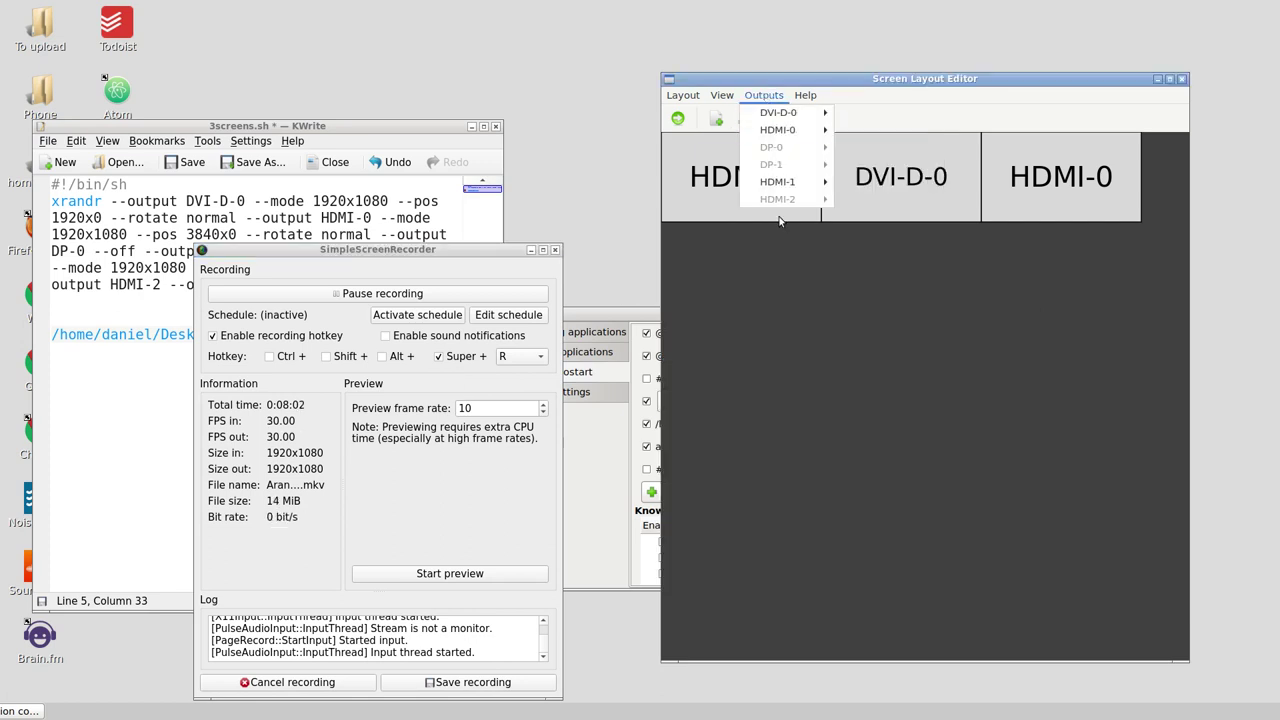
pyautogui.click(806, 333)
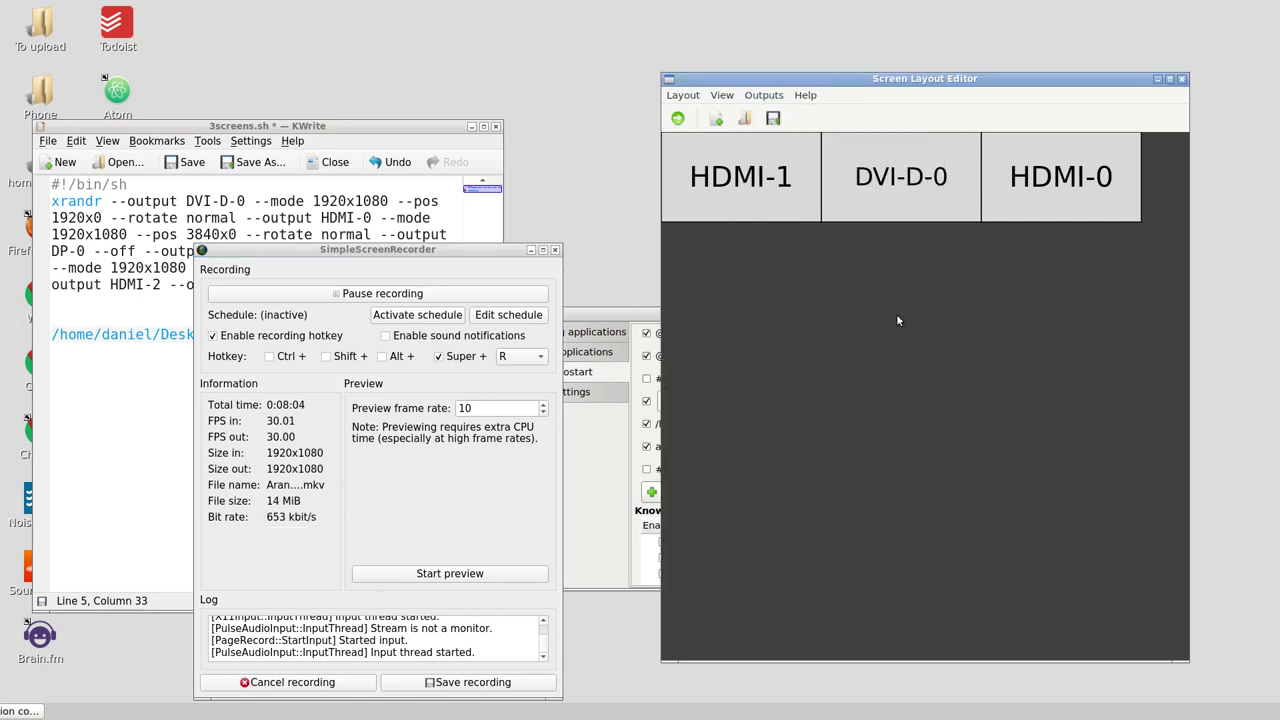